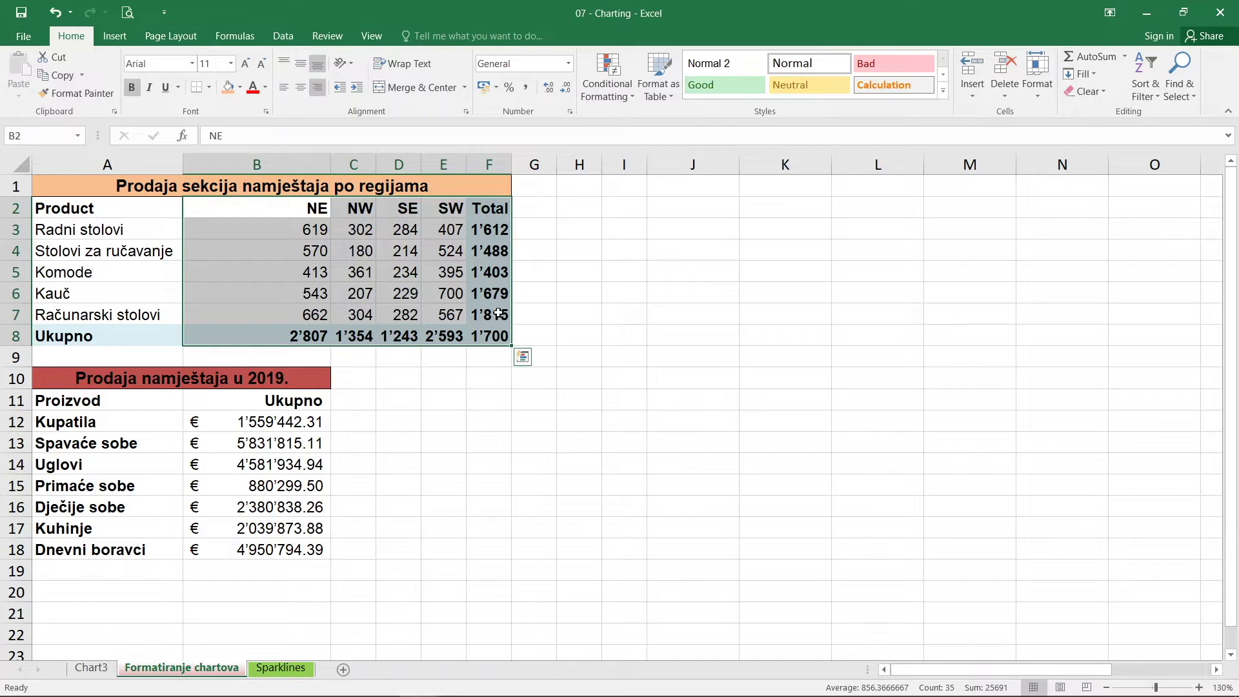
Undo the placement and insertion of the column chart made from B2:F8.
drag(556, 298, 695, 200)
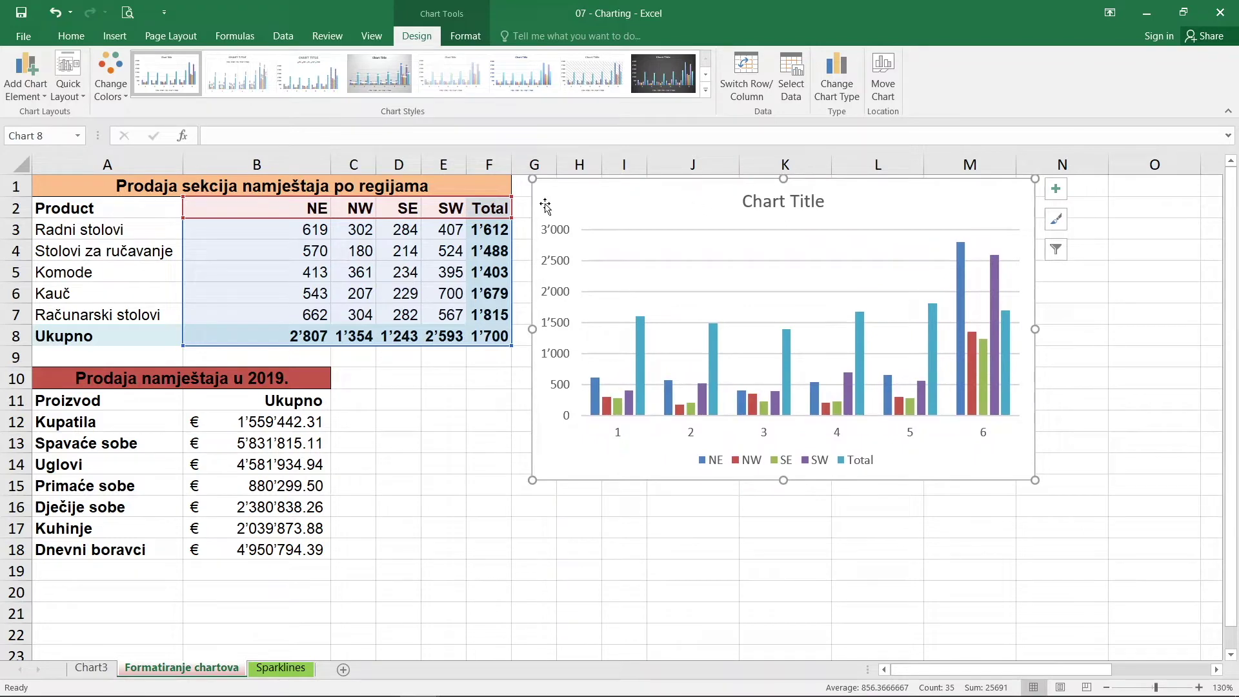
key(ctrl+z)
key(ctrl+z)
Insert the recommended clustered column chart from B2:F8 with the regions as categories, and place it beside the tables in columns G to M.
click(115, 35)
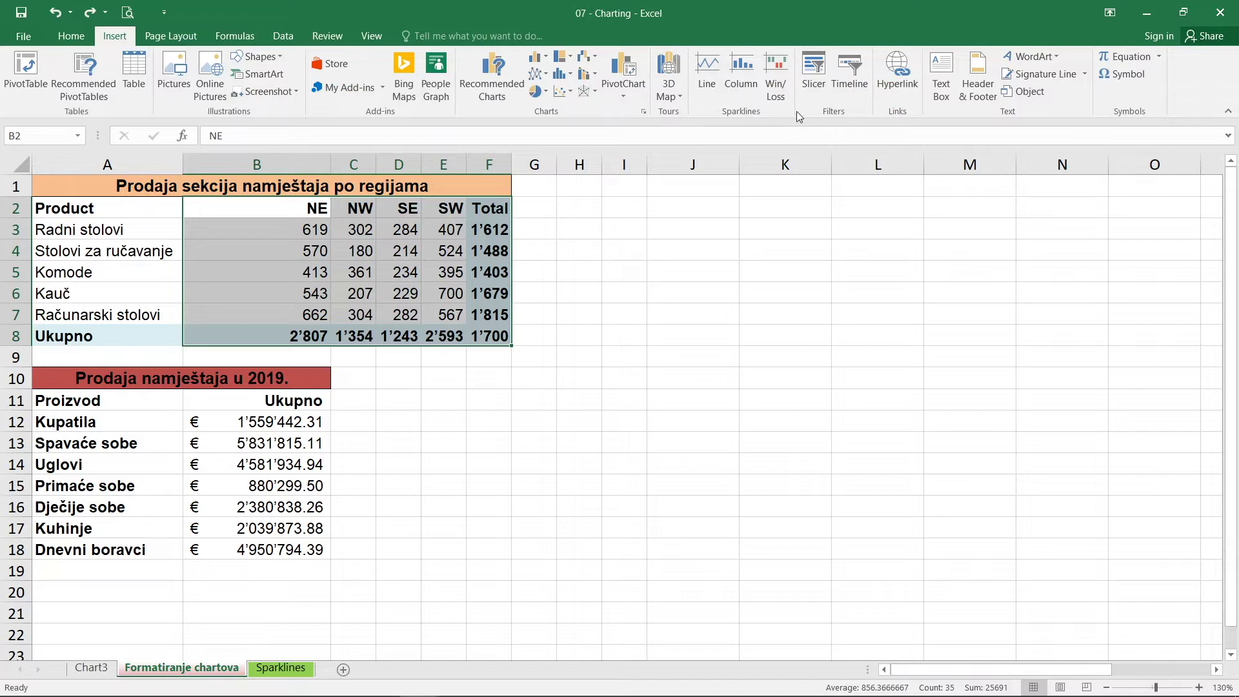
click(493, 71)
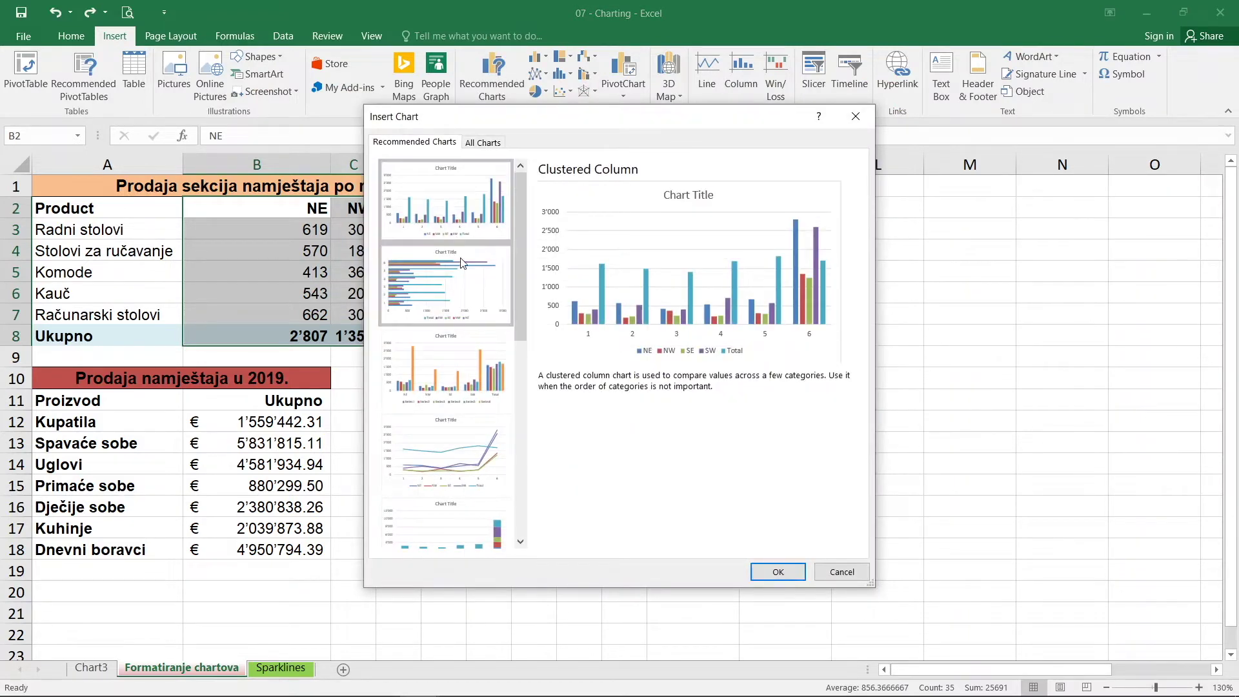
click(467, 375)
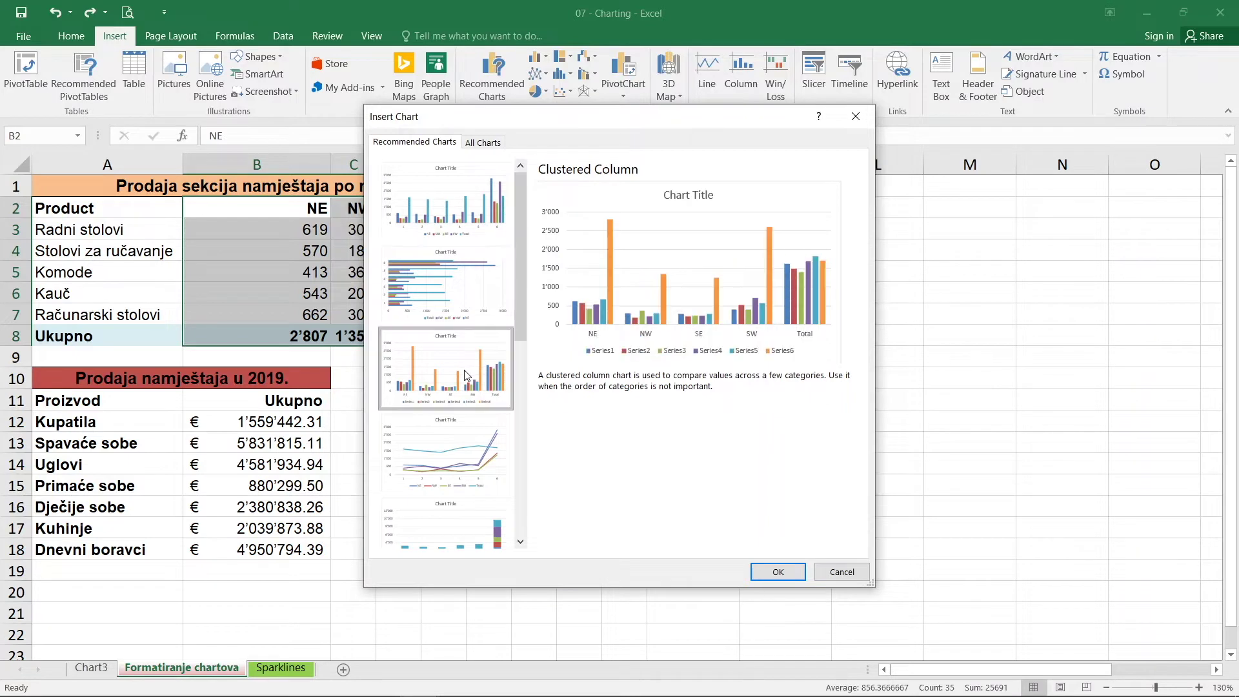
click(786, 572)
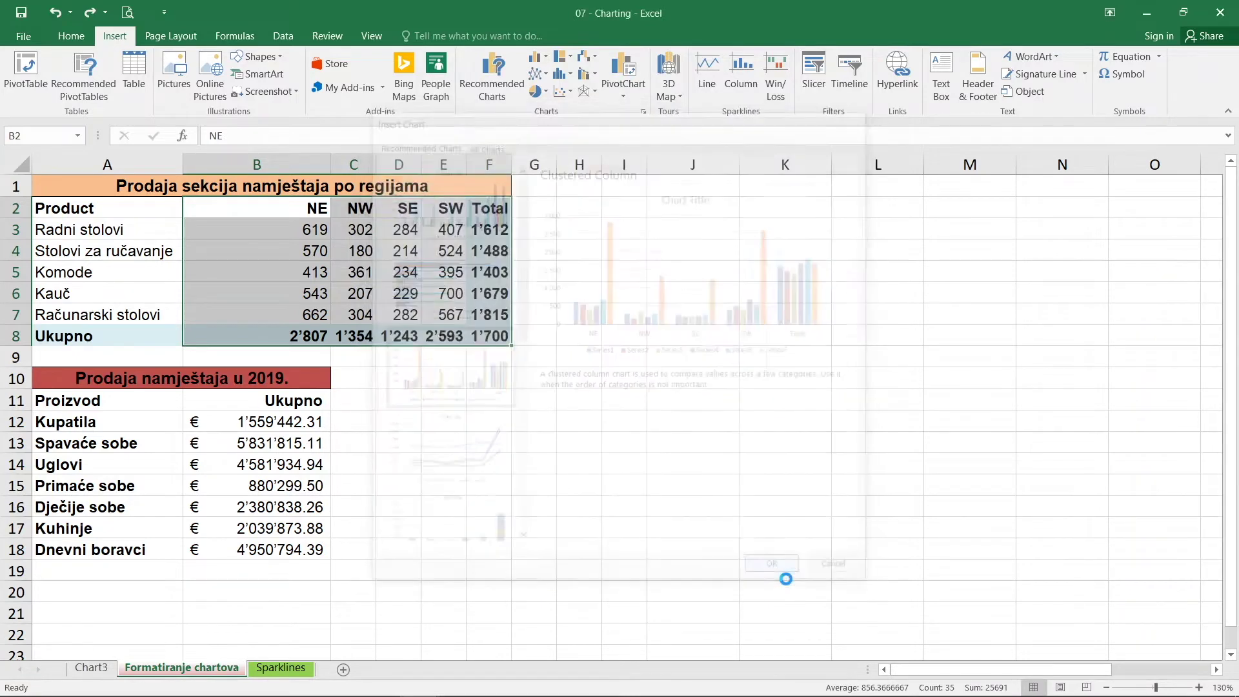
drag(712, 321, 865, 231)
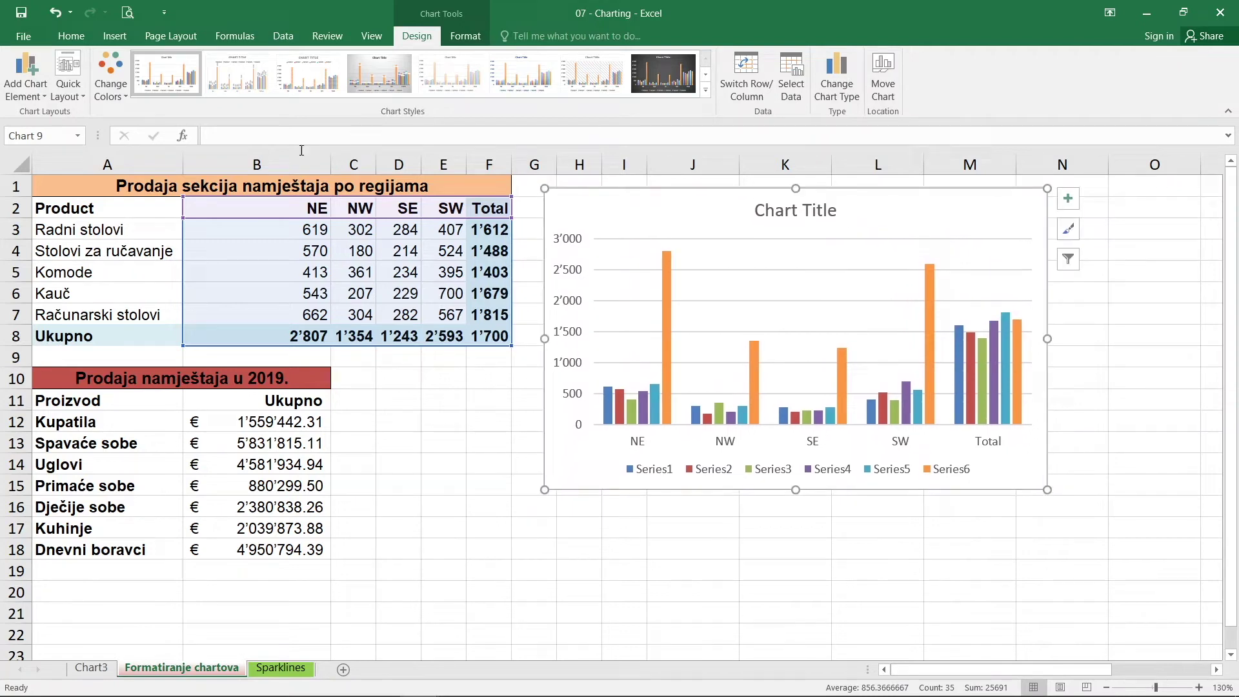
Preview the first clustered column chart that Quick Analysis suggests for B2:F8 without inserting it.
click(278, 249)
drag(90, 194, 175, 258)
drag(222, 213, 486, 339)
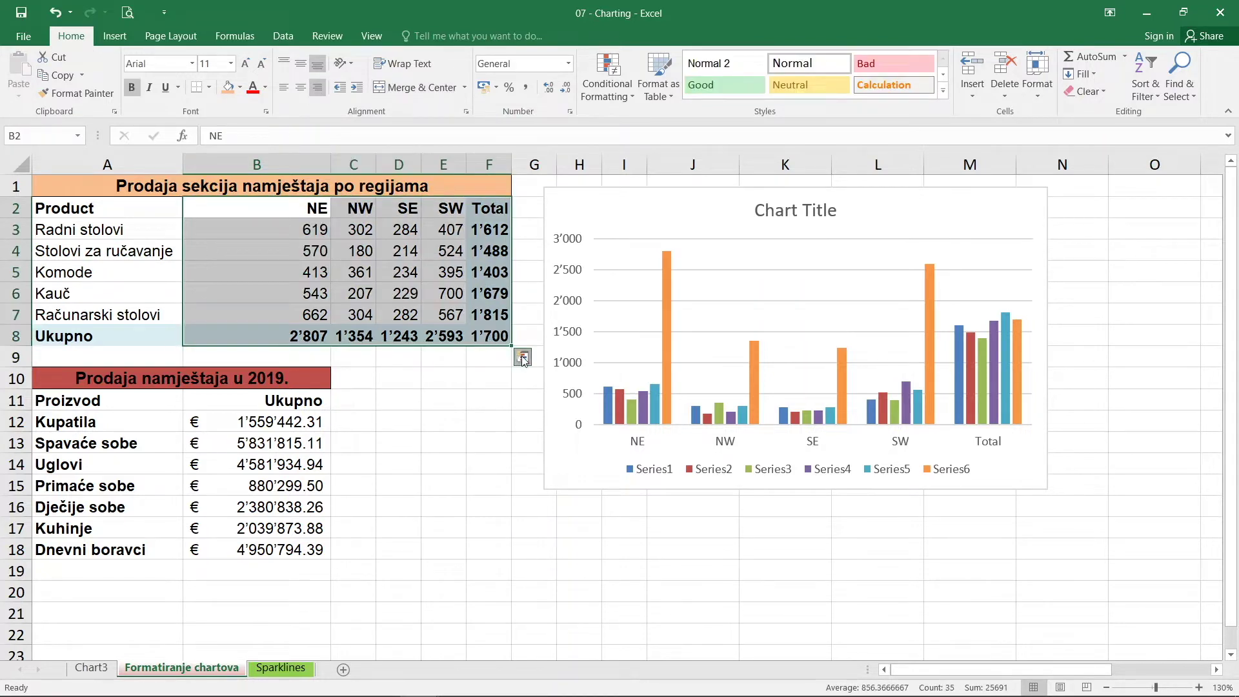
click(523, 357)
click(446, 391)
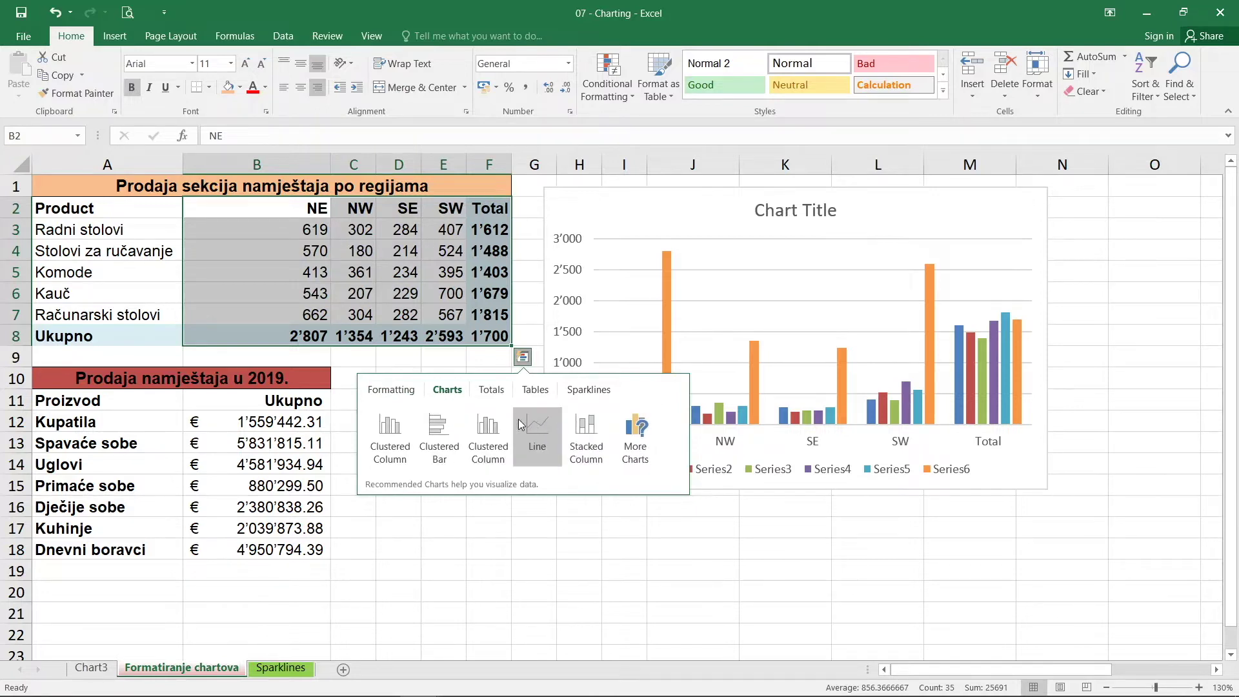
mouse_move(387, 438)
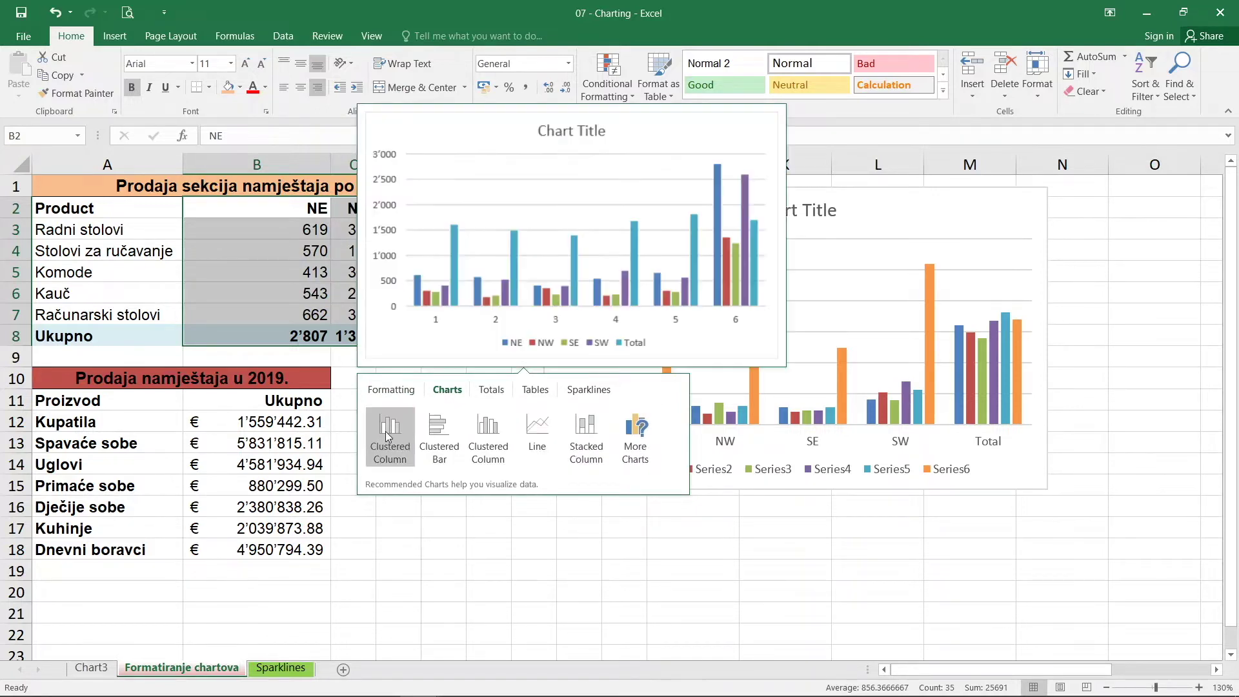
click(406, 524)
Create a column chart on its own chart sheet from the non-adjacent NE, NW and SW columns, B2:C8 and E2:E8.
drag(273, 209, 365, 335)
drag(445, 208, 452, 334)
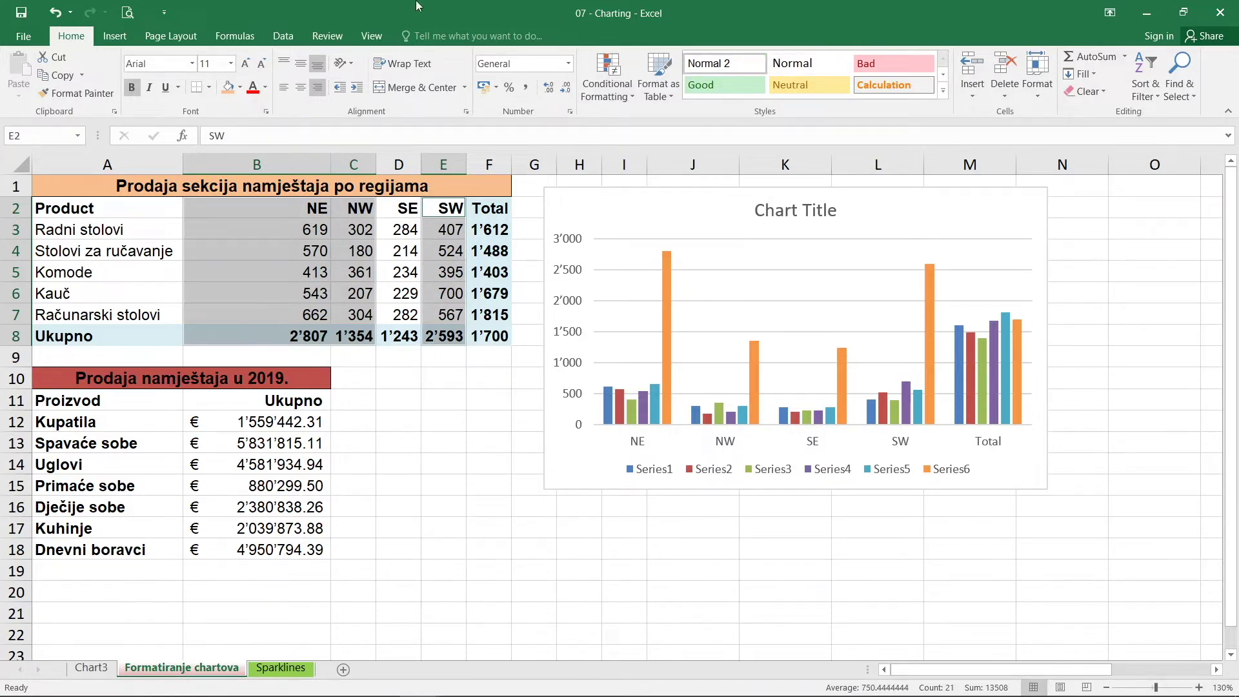
click(124, 37)
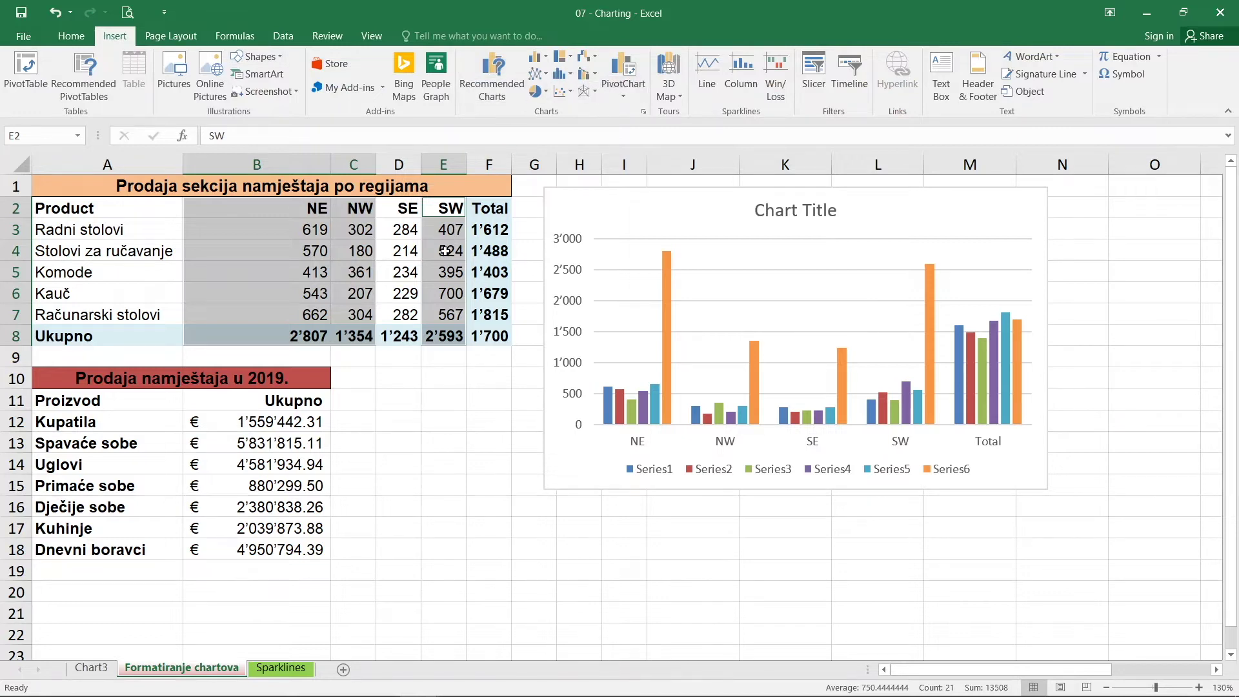
key(F11)
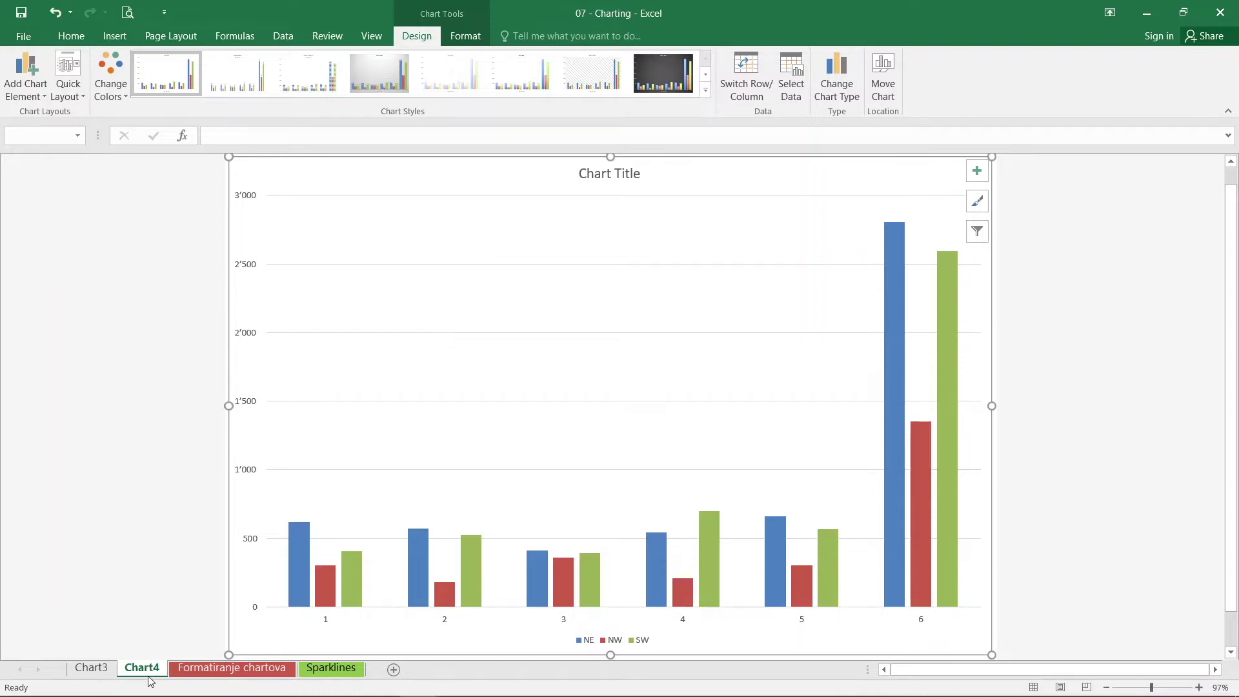
Check the placement options for moving the column chart on the Formatiranje chartova sheet, and leave it where it is.
click(232, 667)
right_click(583, 455)
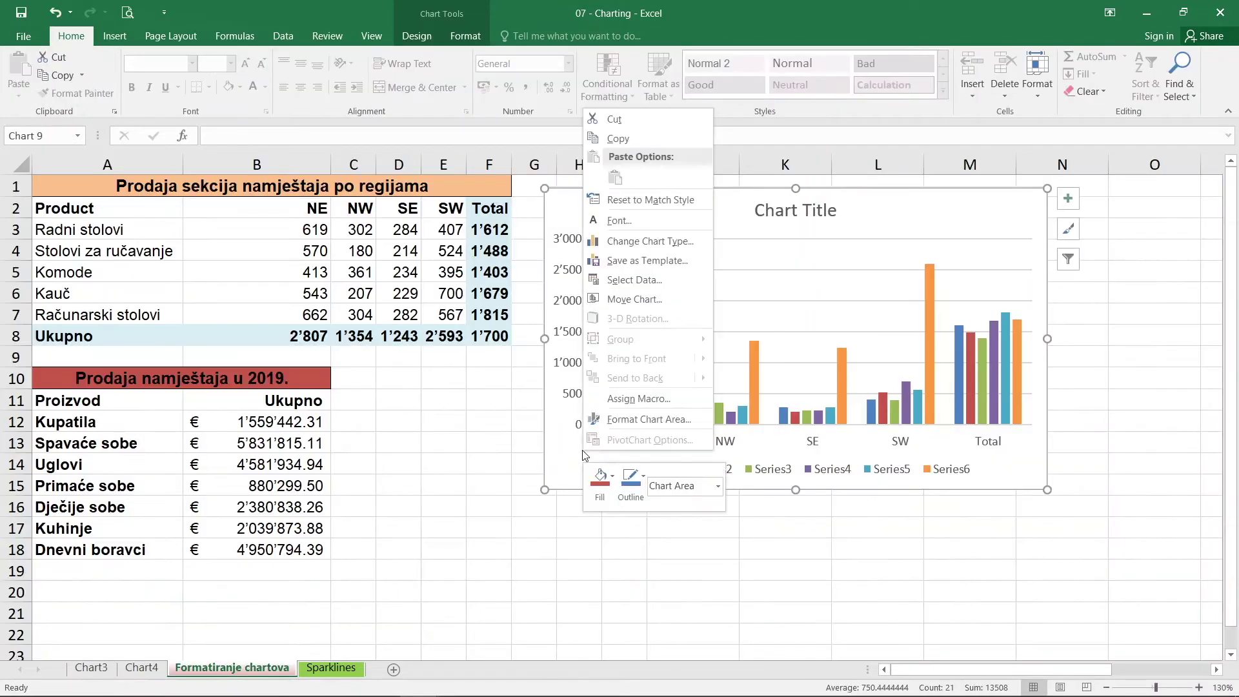
click(637, 298)
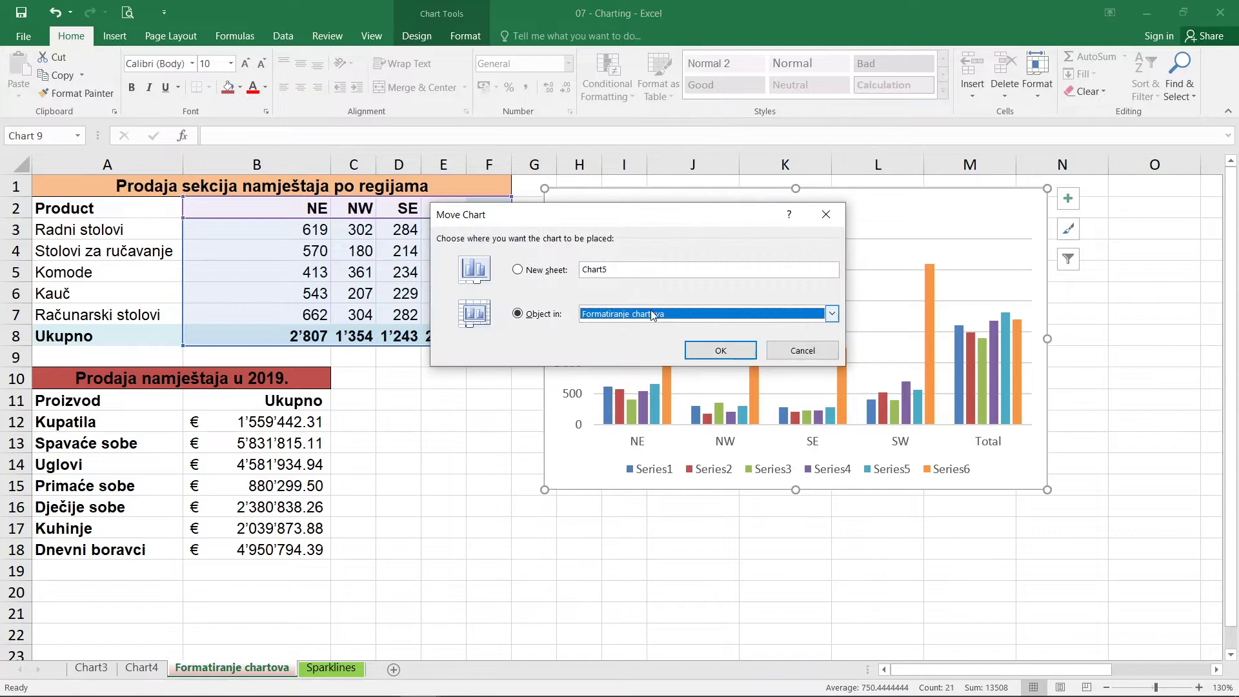
click(791, 353)
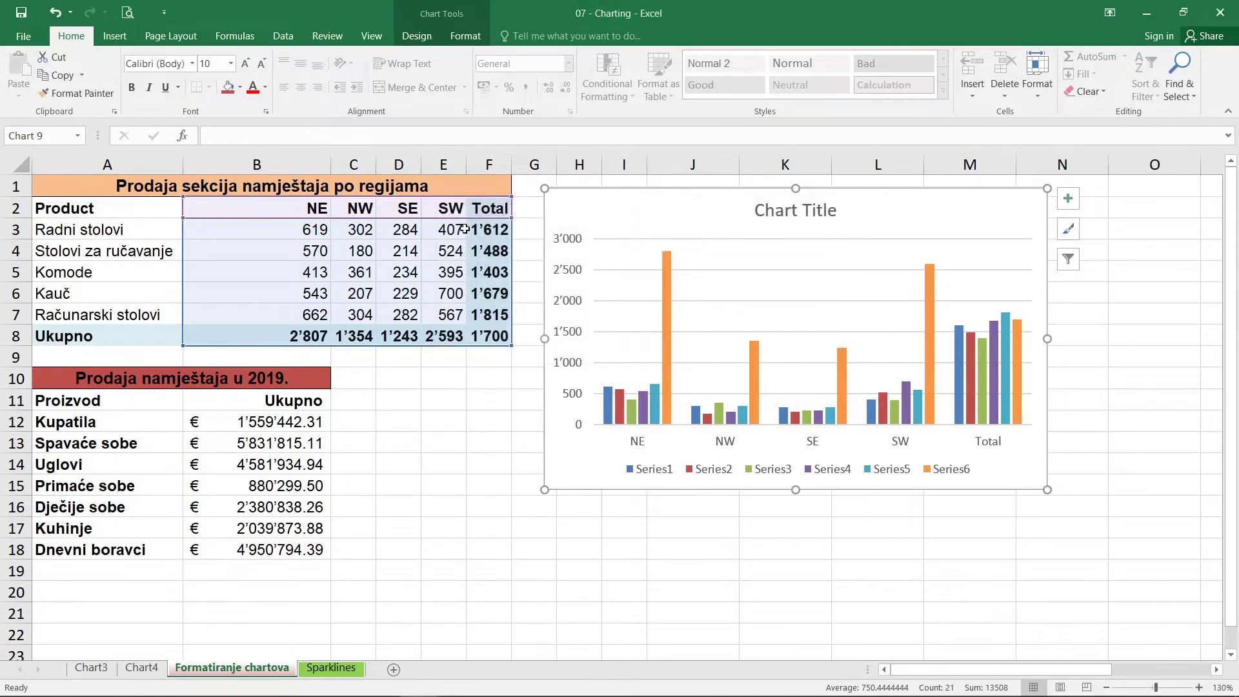
Try a scatter chart made from B3:F8 and delete it.
click(387, 252)
drag(304, 229, 503, 337)
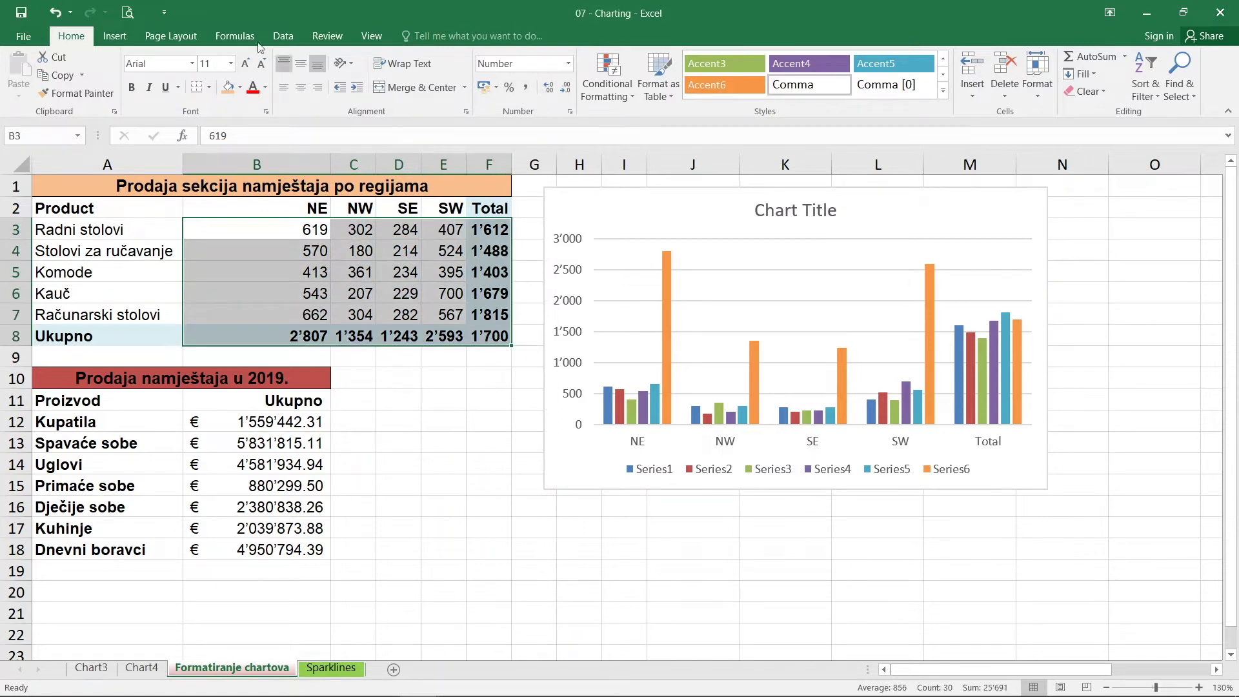
click(114, 36)
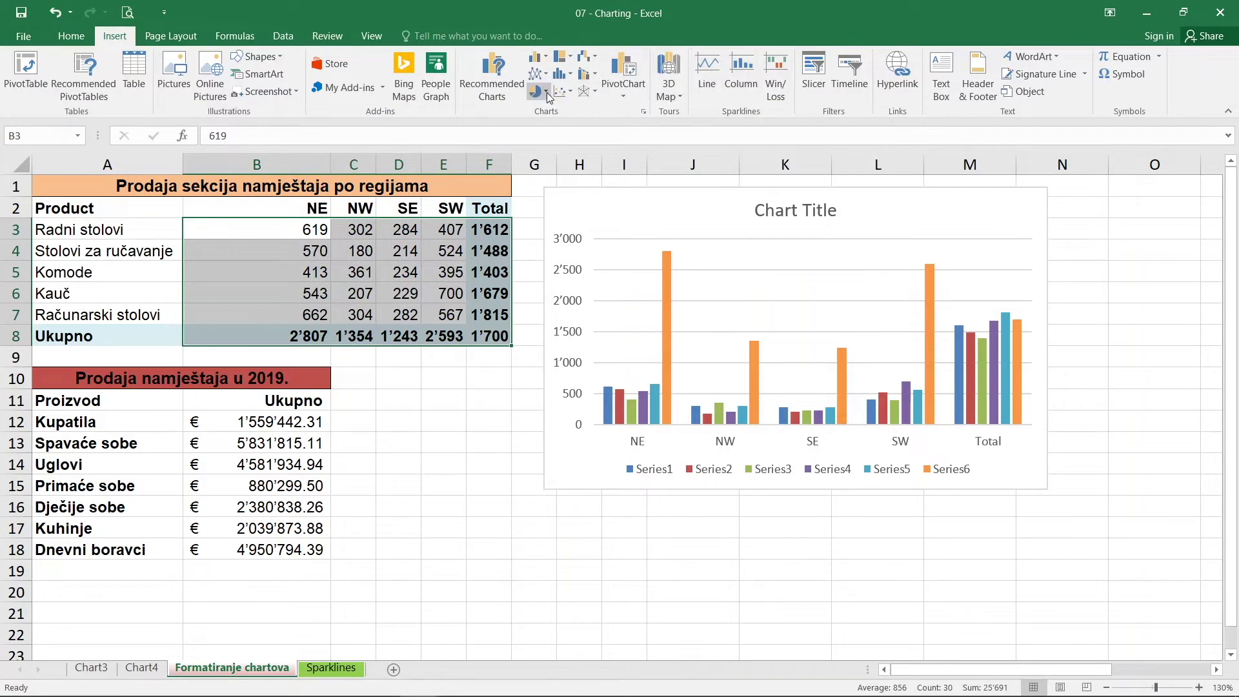
click(568, 91)
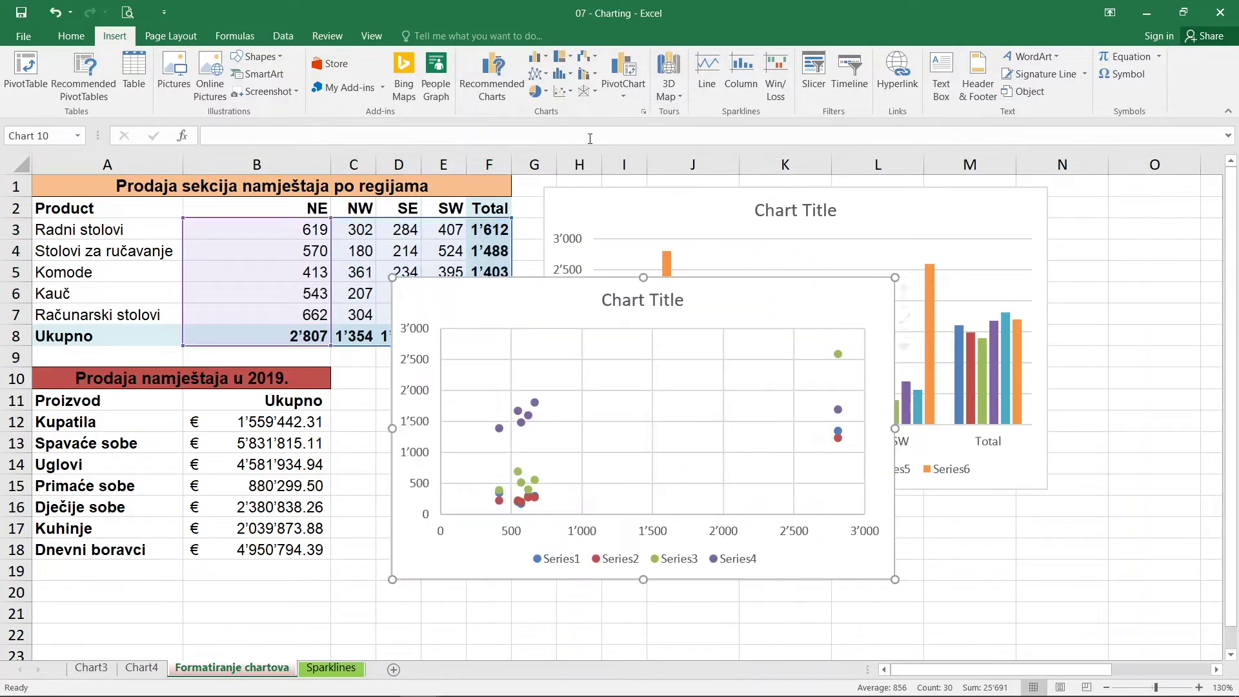
click(583, 133)
mouse_move(585, 307)
mouse_down()
mouse_move(590, 351)
mouse_move(540, 360)
mouse_up()
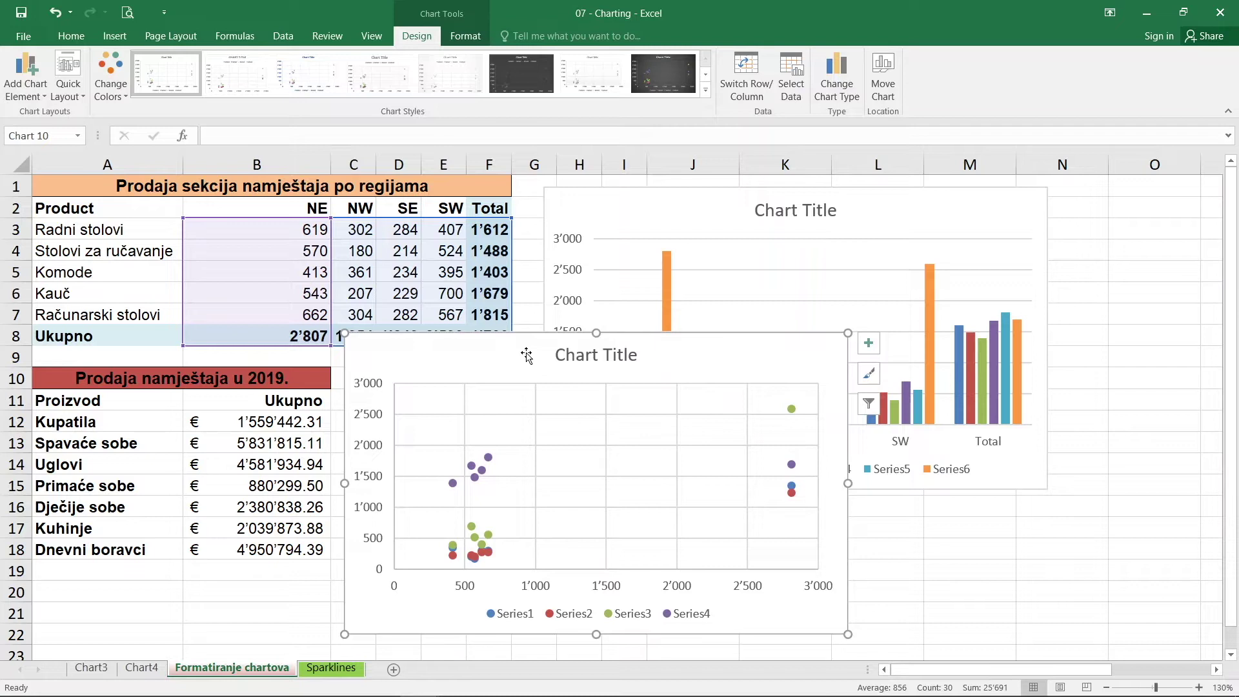
key(Delete)
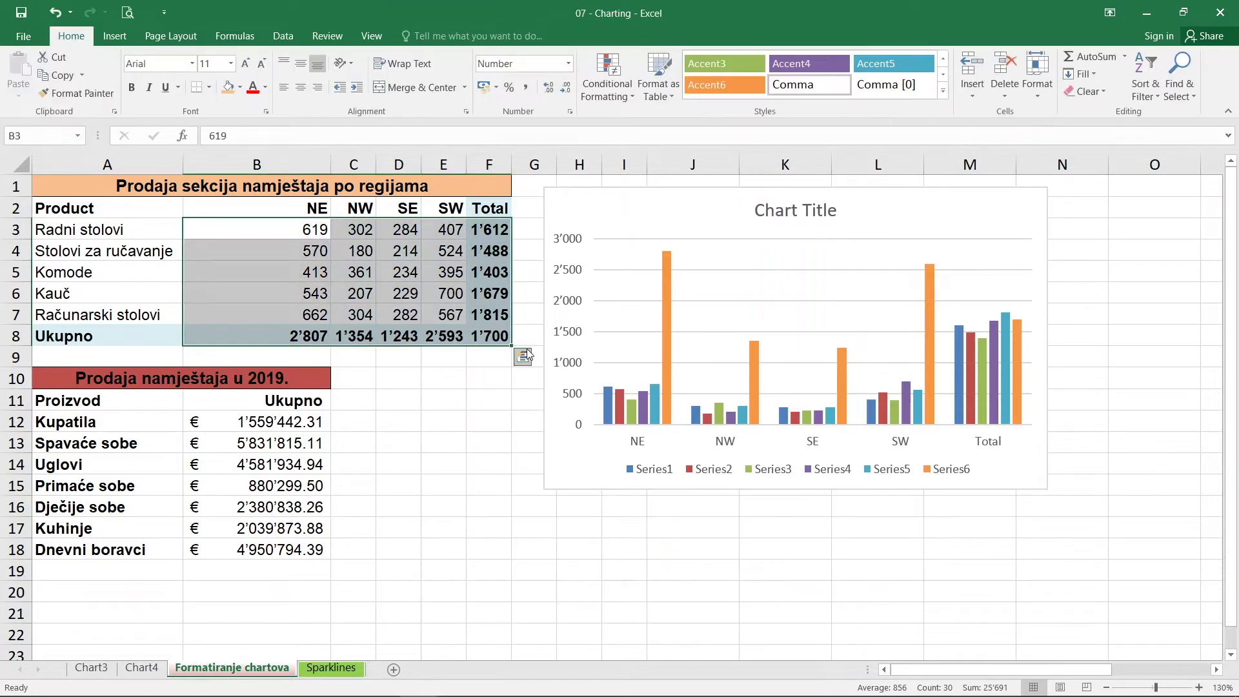
Compare the available chart types for the clustered column chart and change it to a plain Line chart.
click(635, 220)
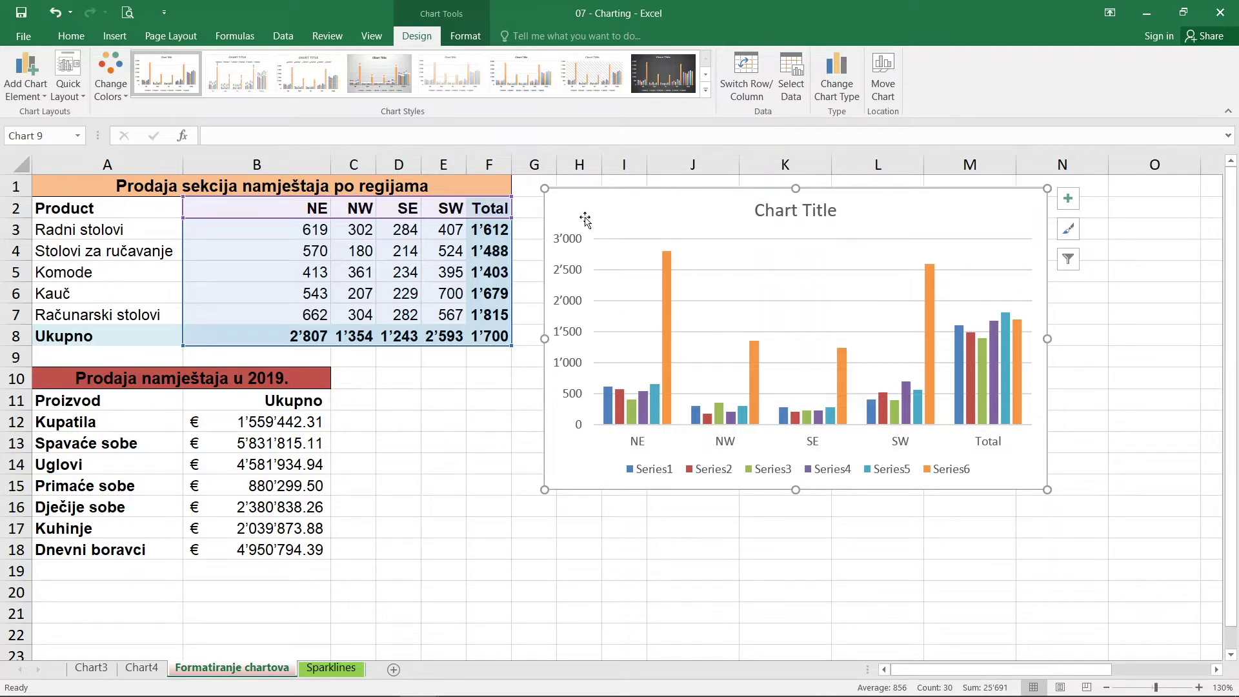
click(838, 82)
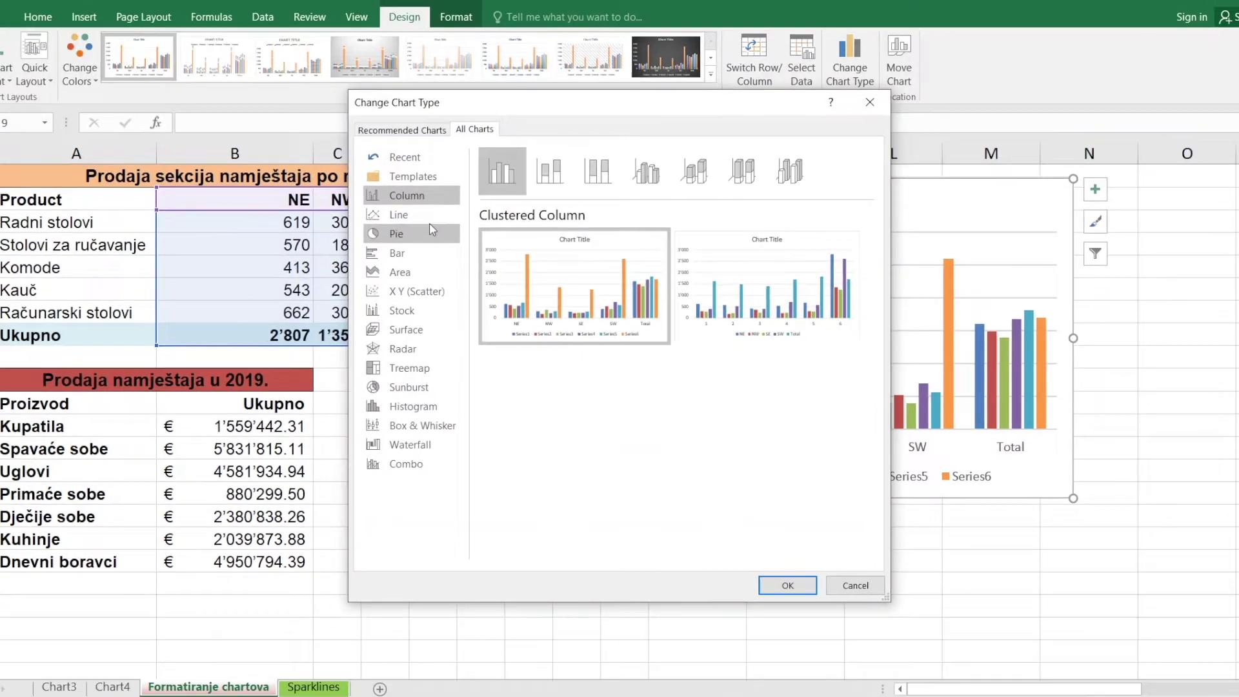
click(416, 224)
click(391, 214)
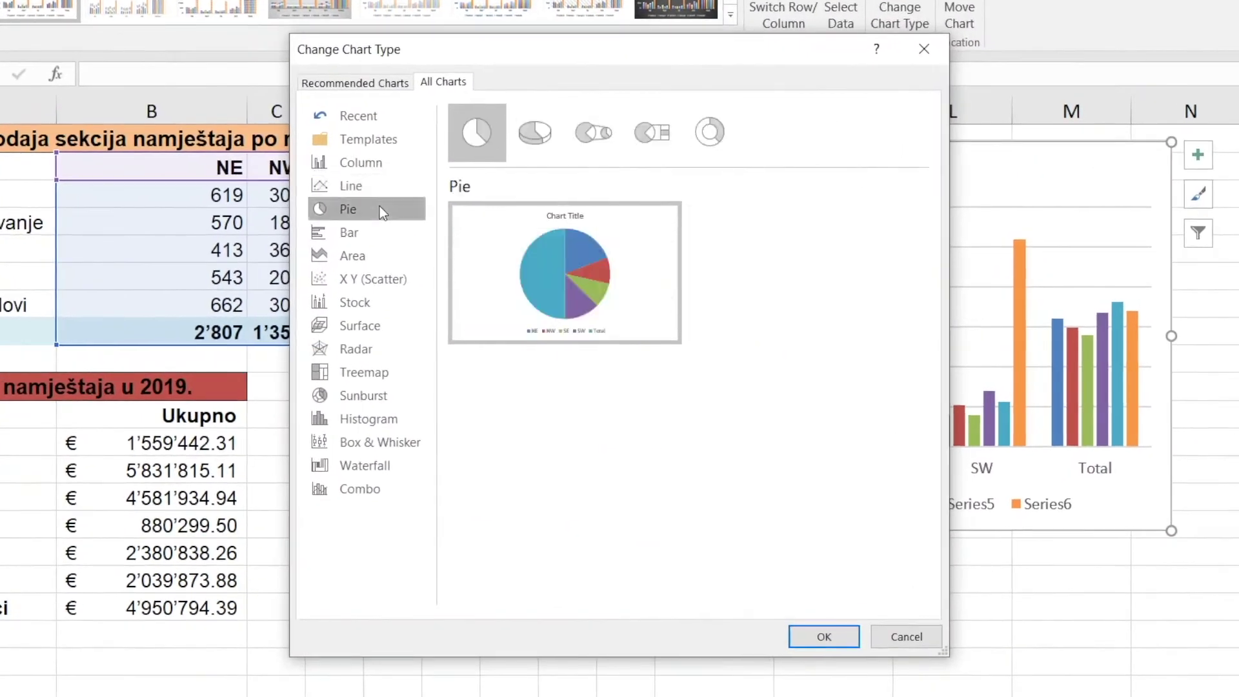
click(386, 232)
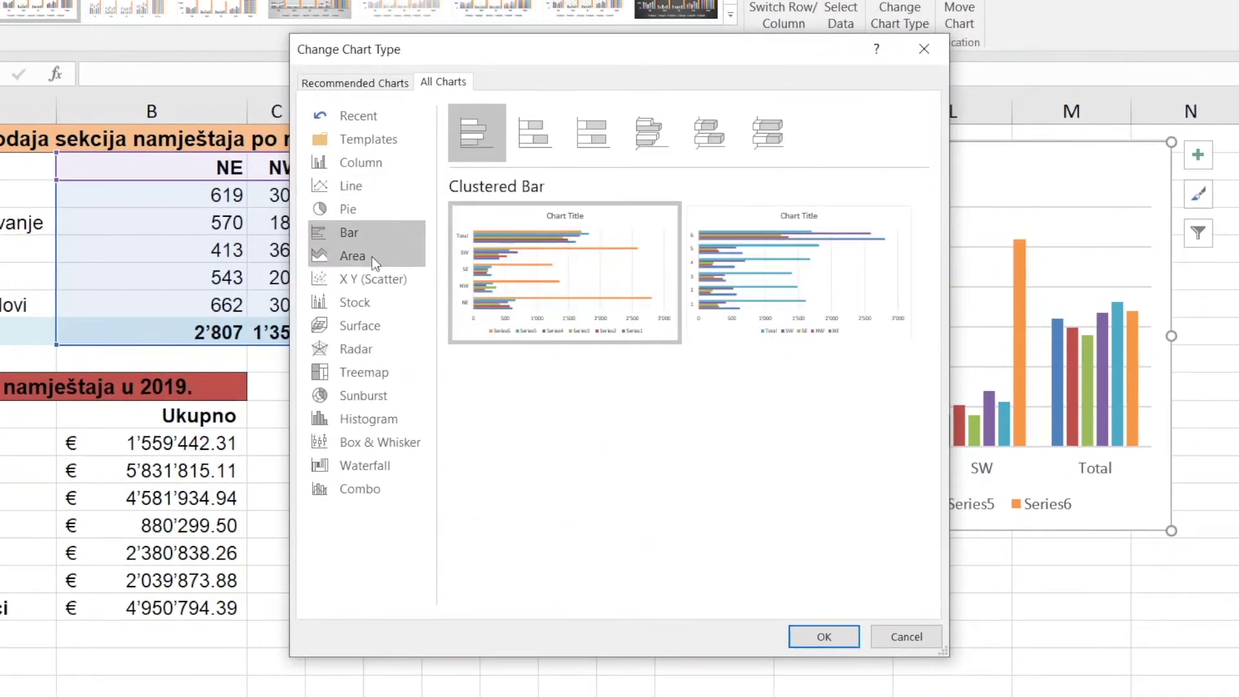
click(372, 257)
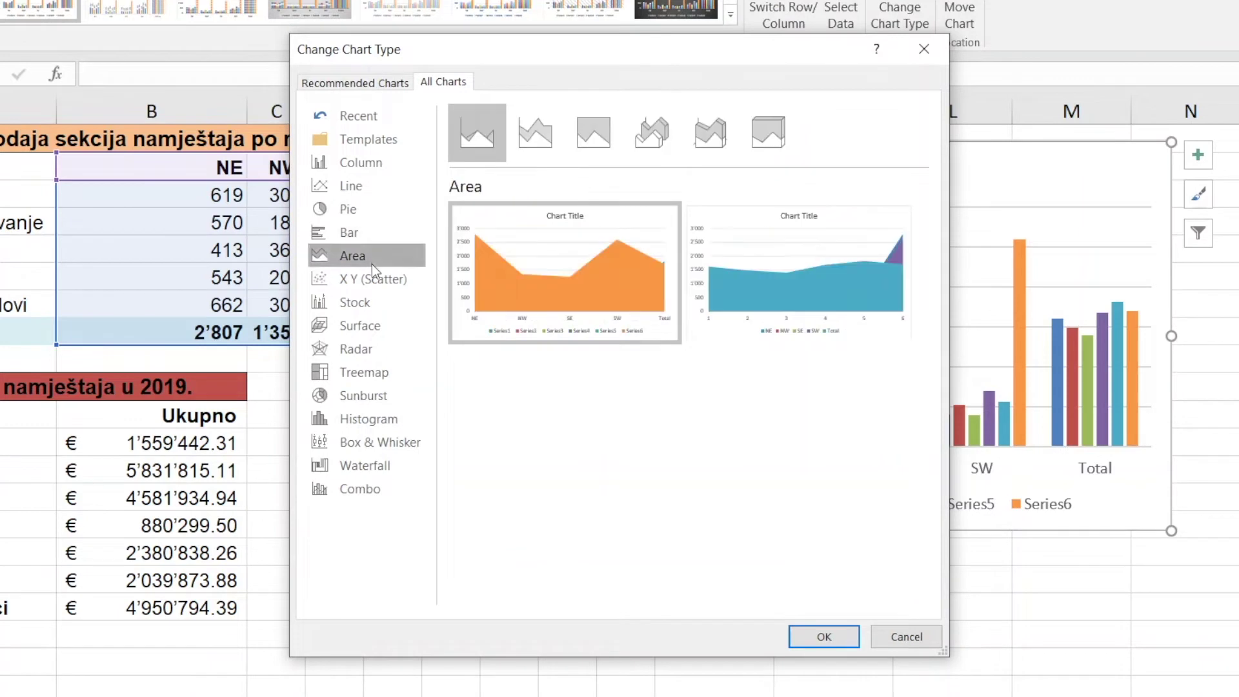
click(373, 302)
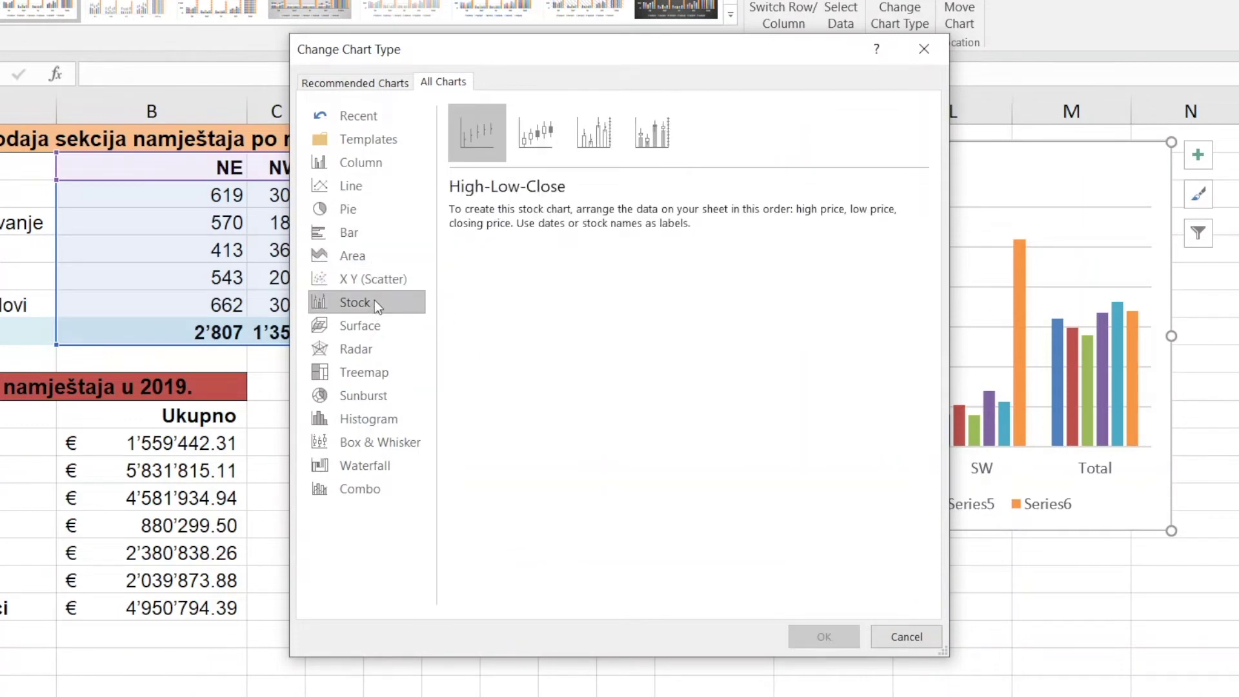
click(365, 186)
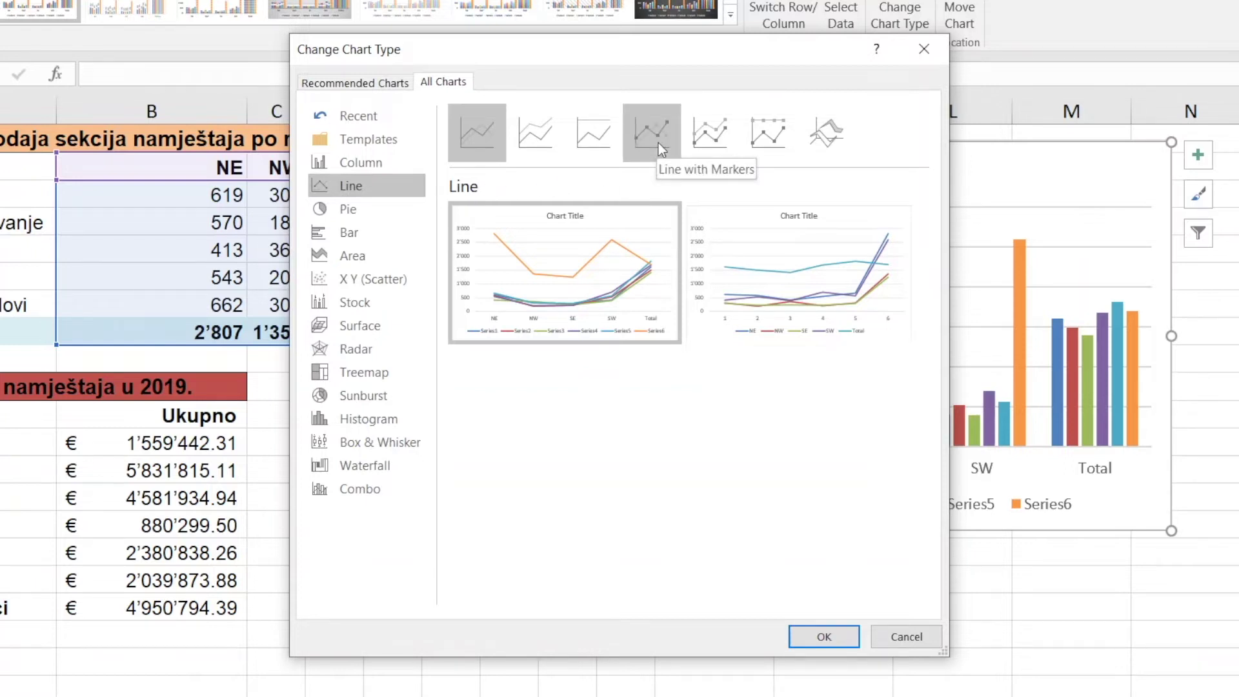
click(528, 130)
click(504, 129)
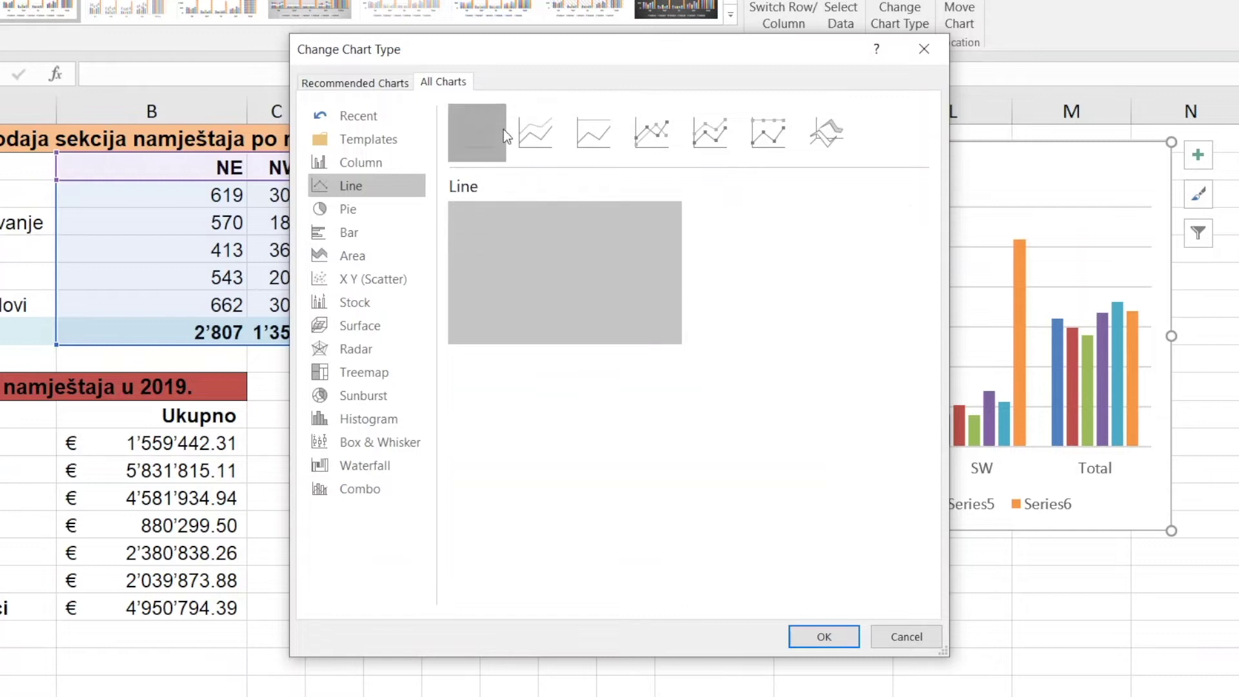
click(854, 635)
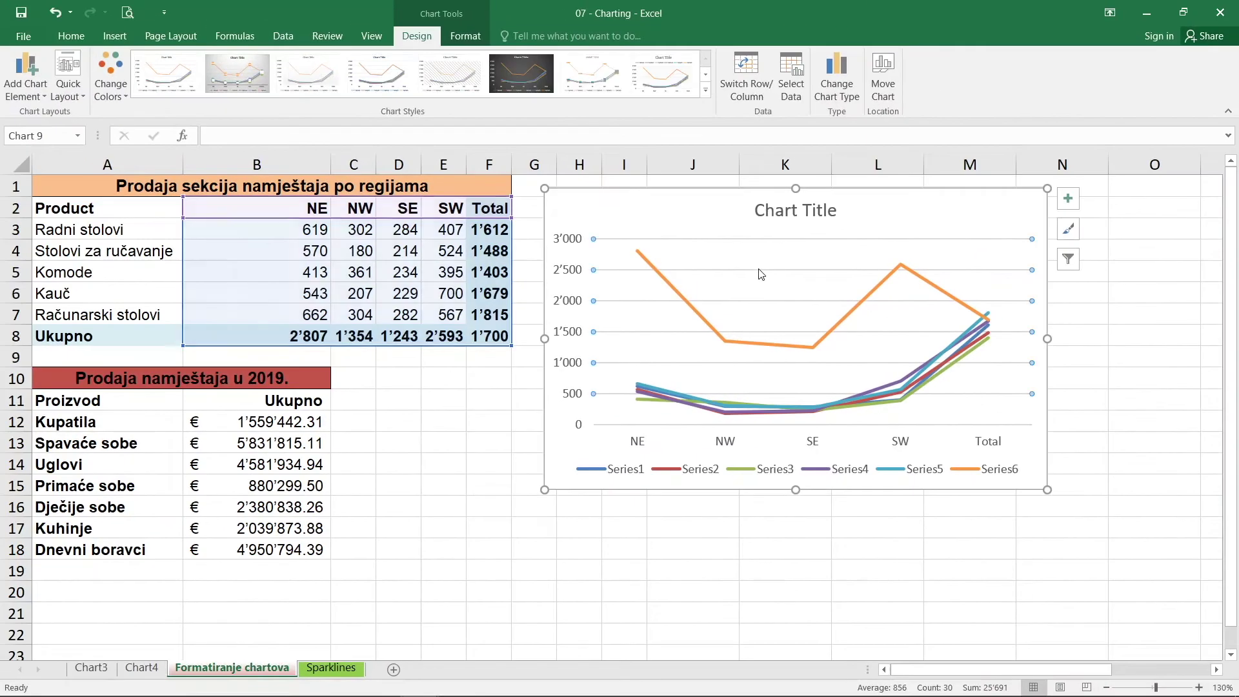
Move the line chart over the tables and place a copy of it beside the original.
drag(696, 208, 257, 260)
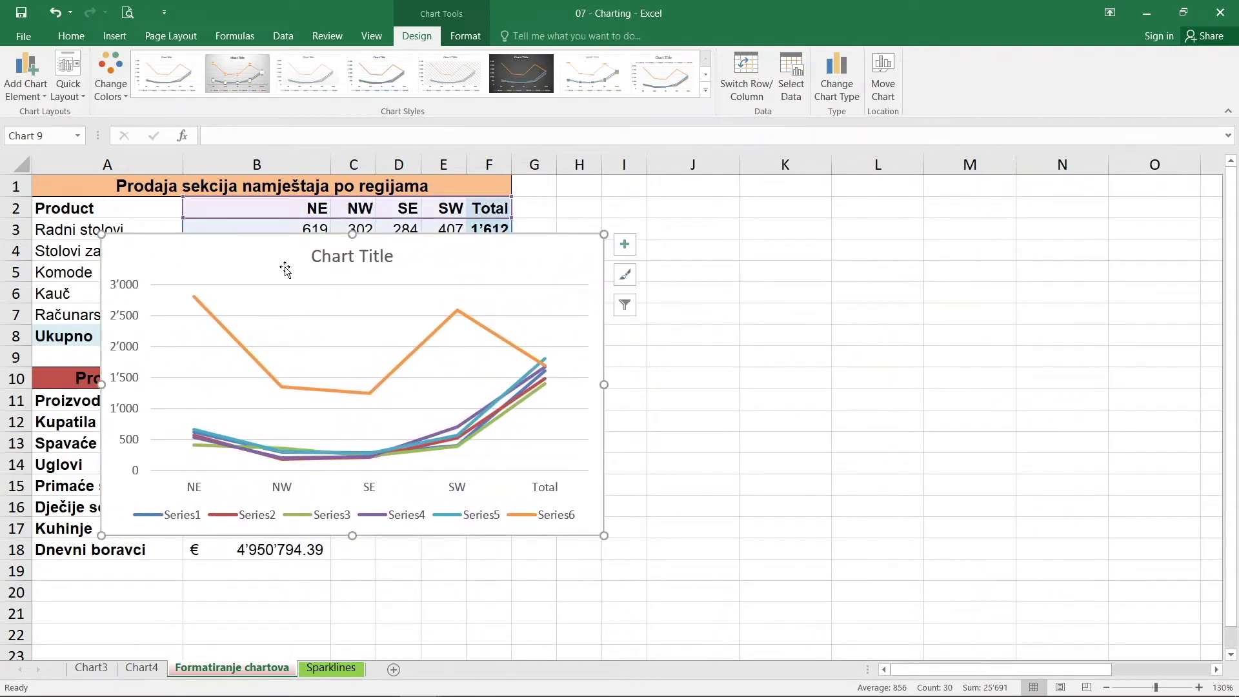
drag(271, 276, 792, 249)
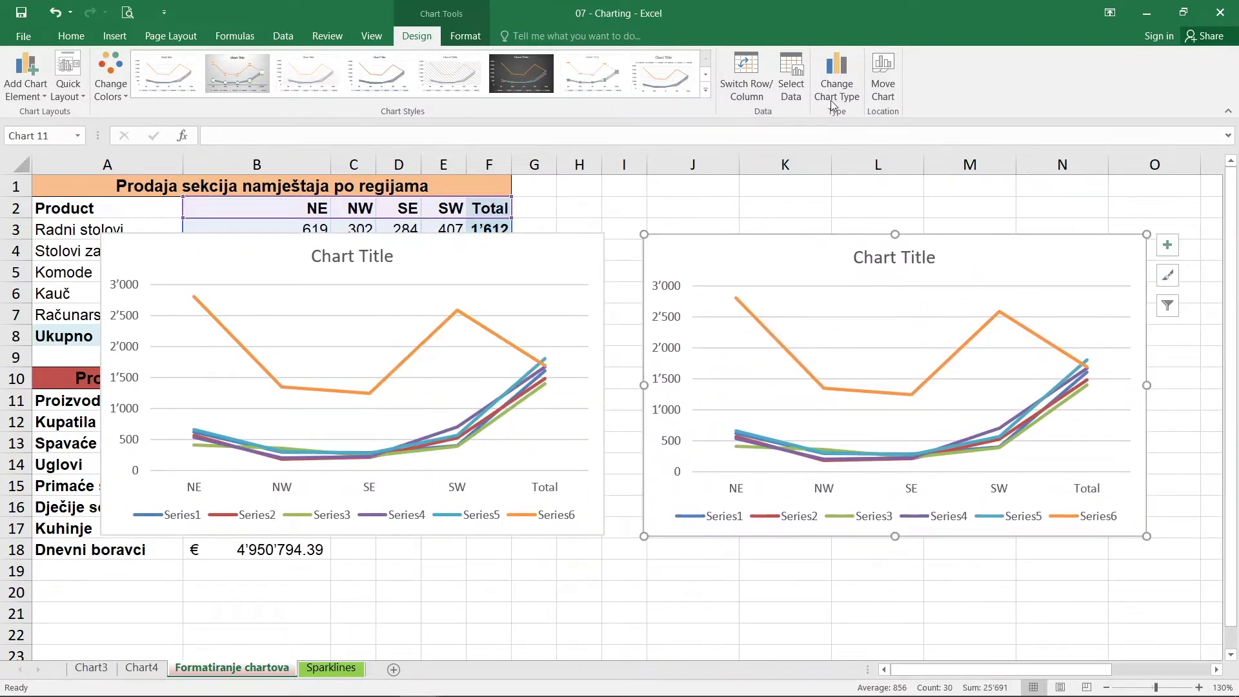
Change the copied line chart to the first Area chart type.
click(833, 105)
click(422, 282)
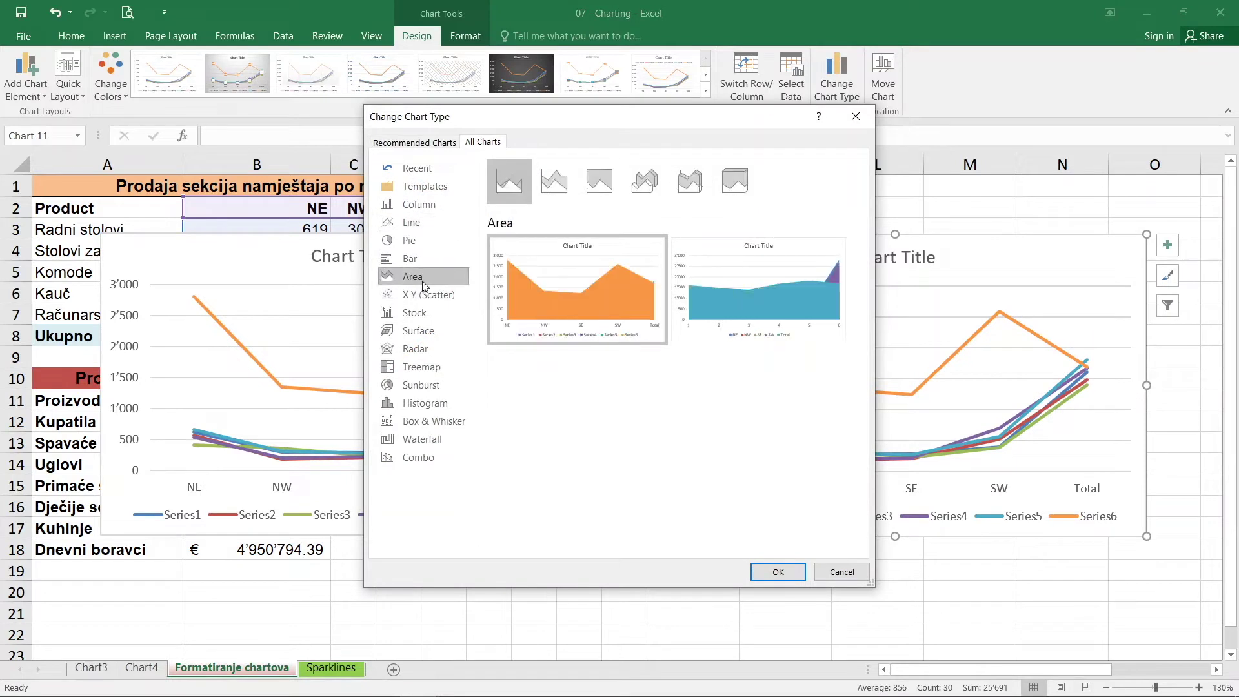
double_click(564, 301)
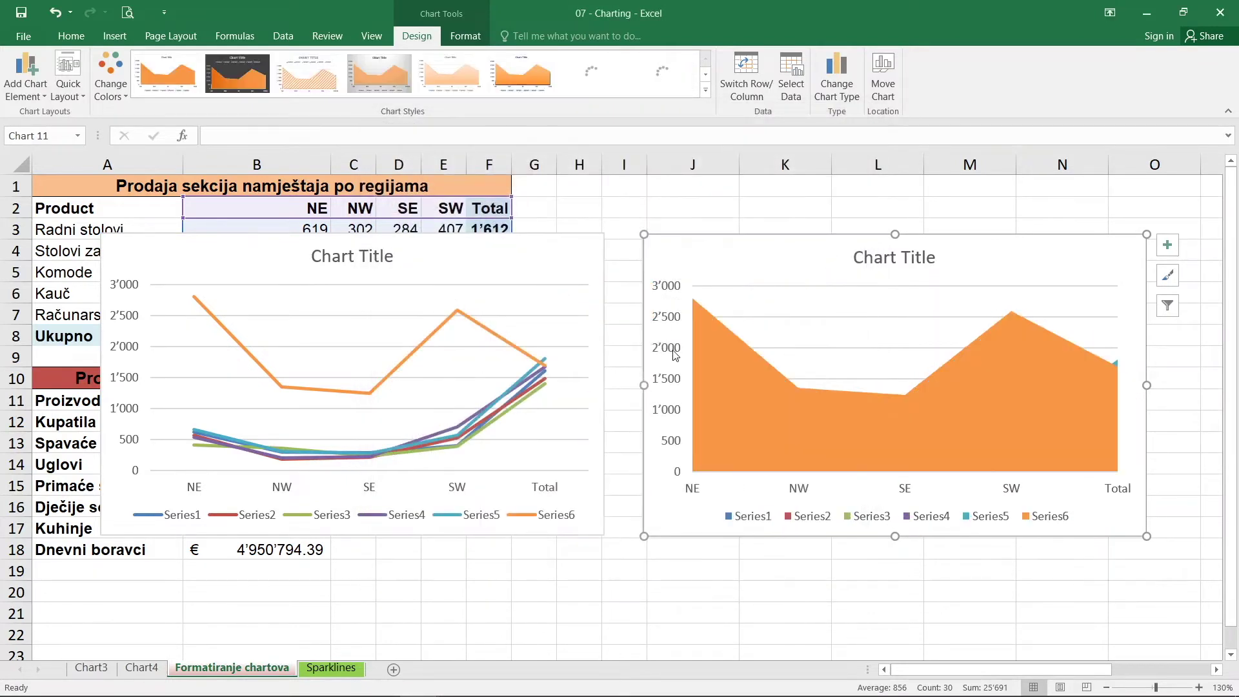
Switch the line chart's rows and columns back and forth to compare plotting by region and by product.
click(376, 304)
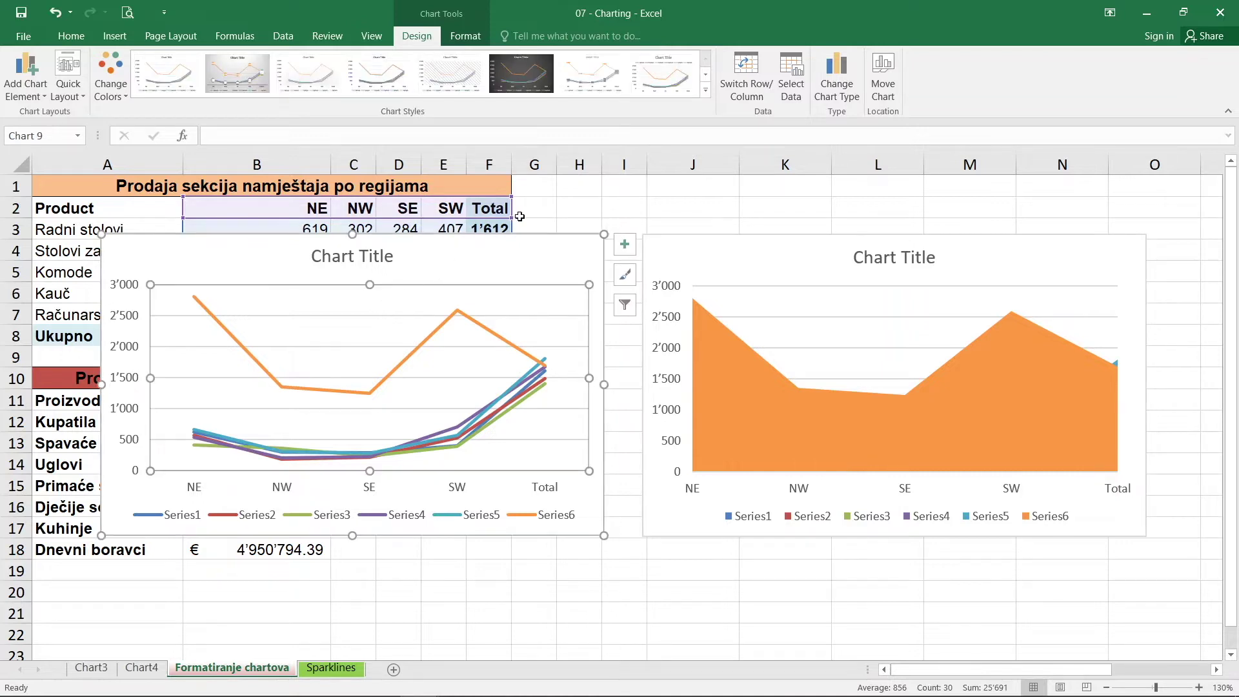
click(519, 259)
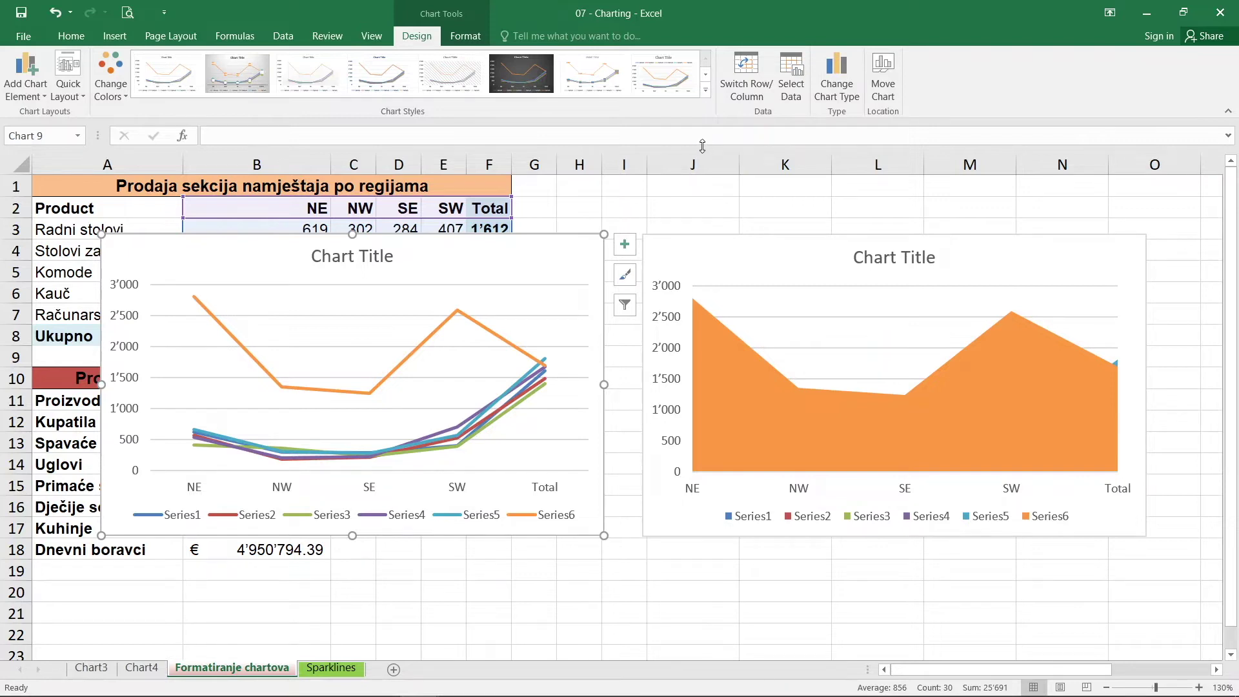
click(752, 79)
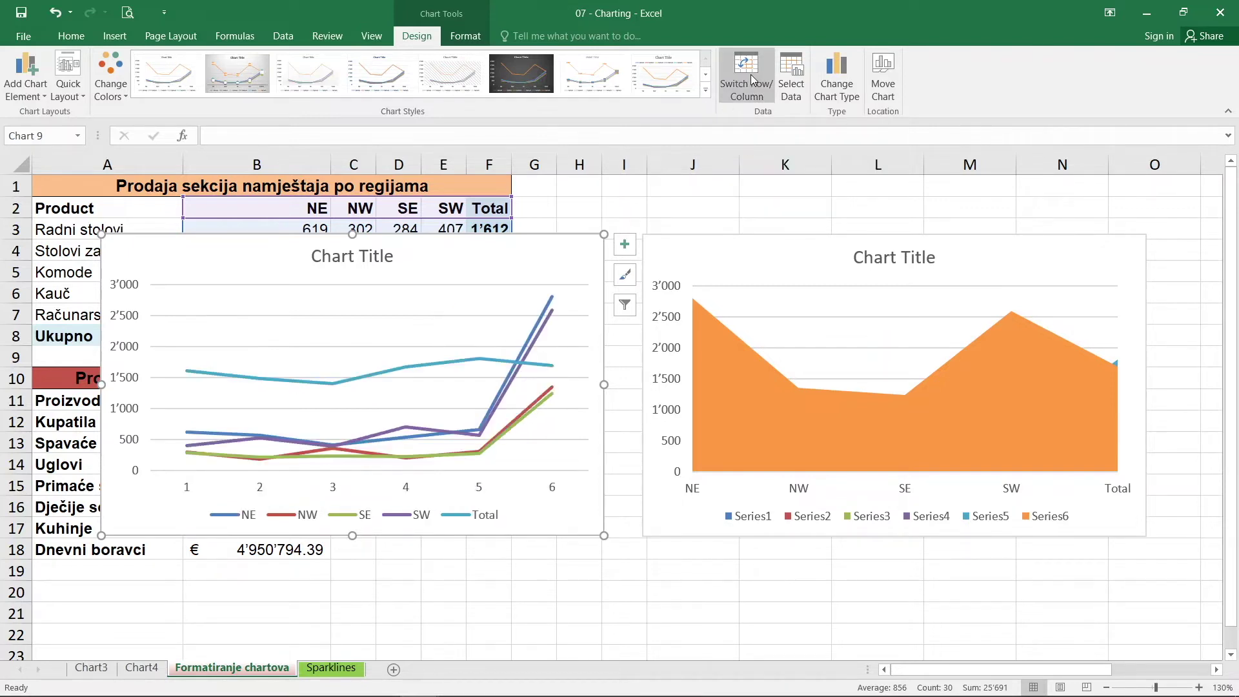
click(752, 79)
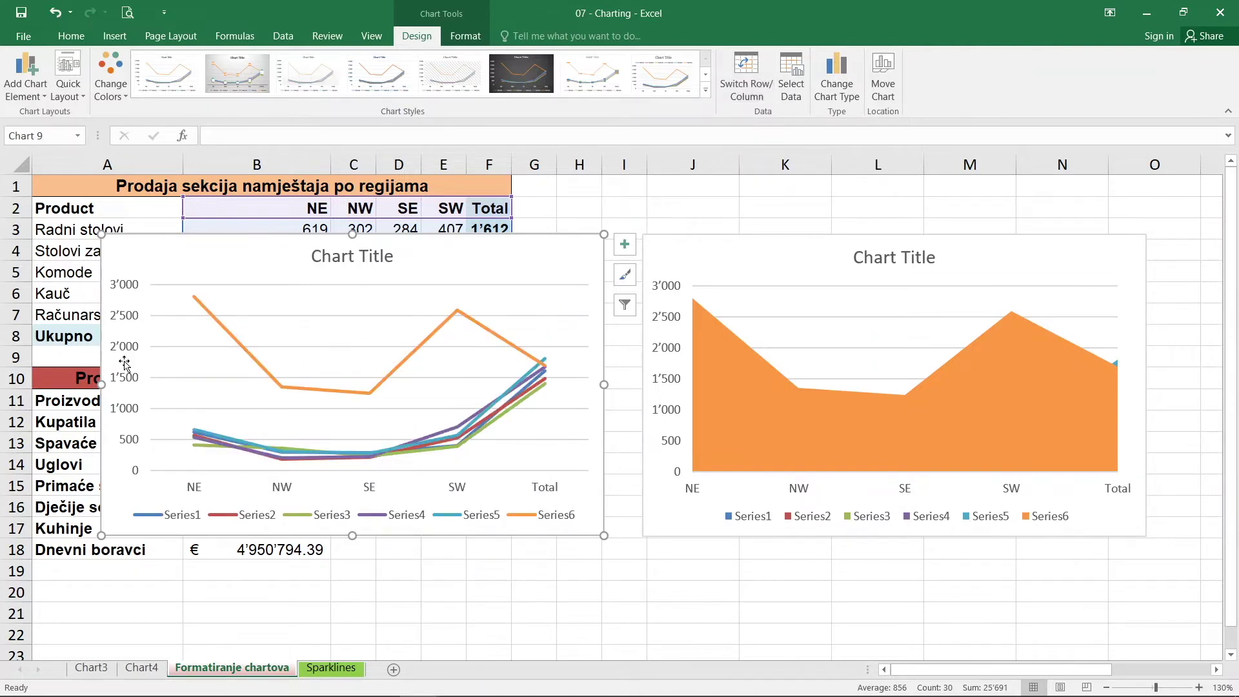
click(756, 77)
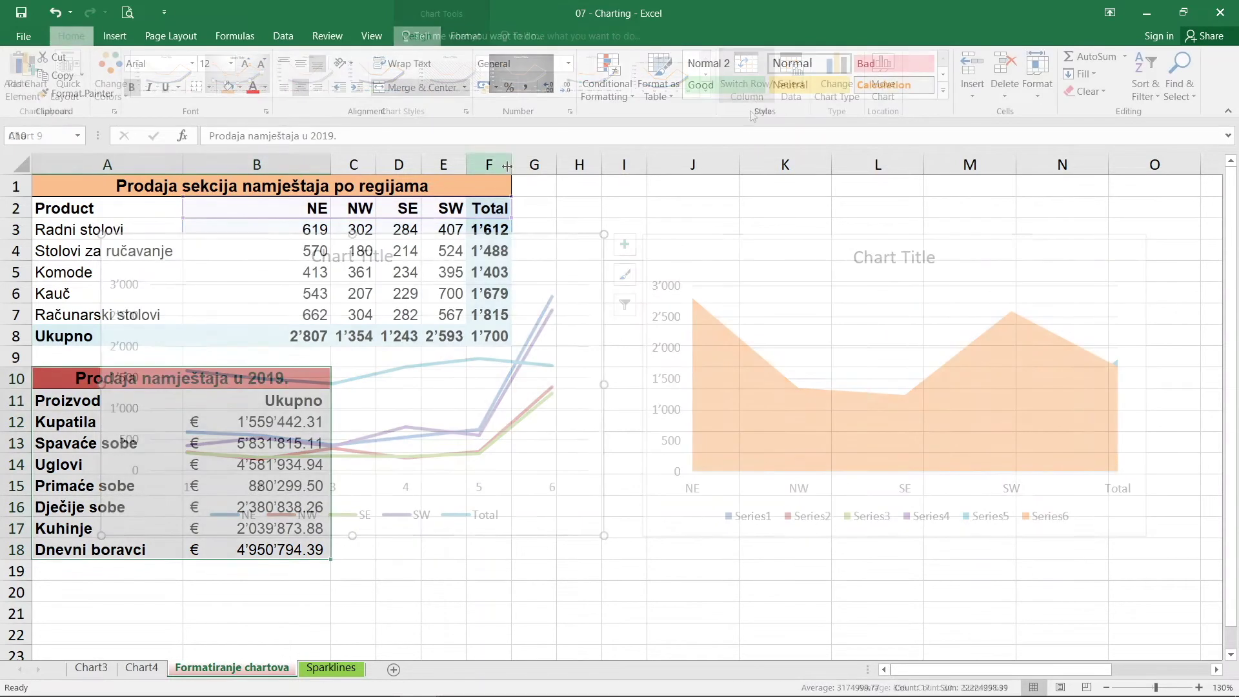
Insert a 3-D pie chart from the 2019 furniture sales table in A10:B18 and move it beside the tables.
click(108, 38)
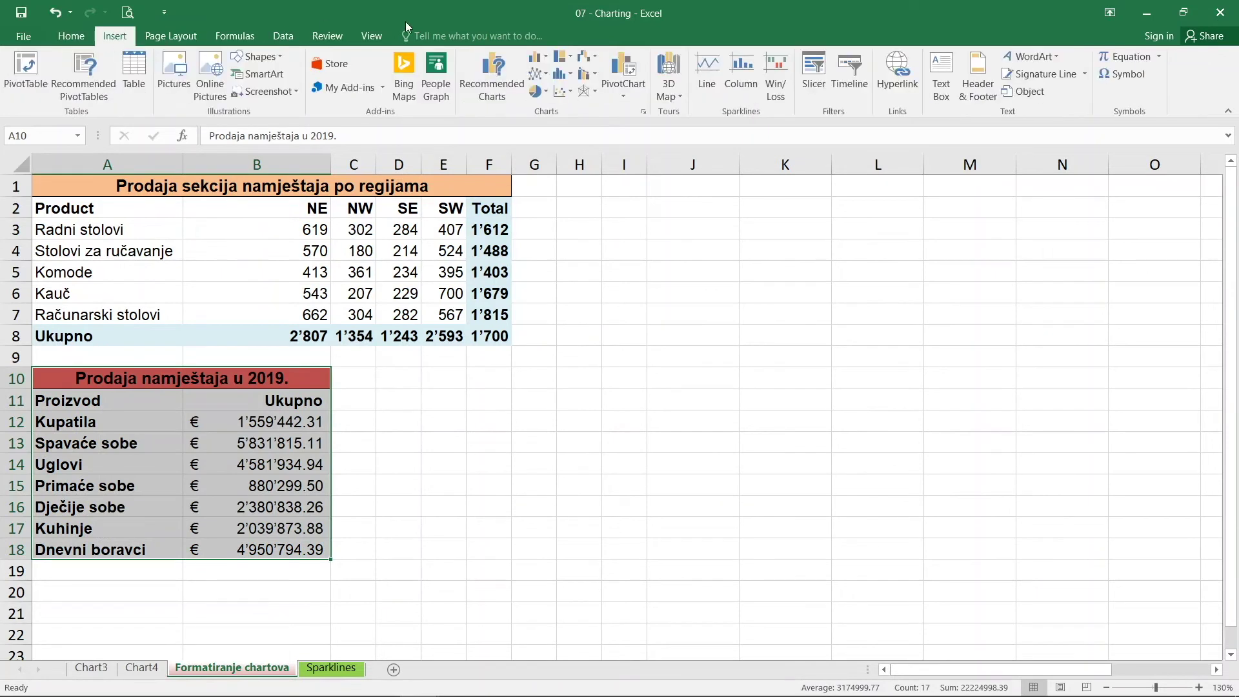
click(541, 92)
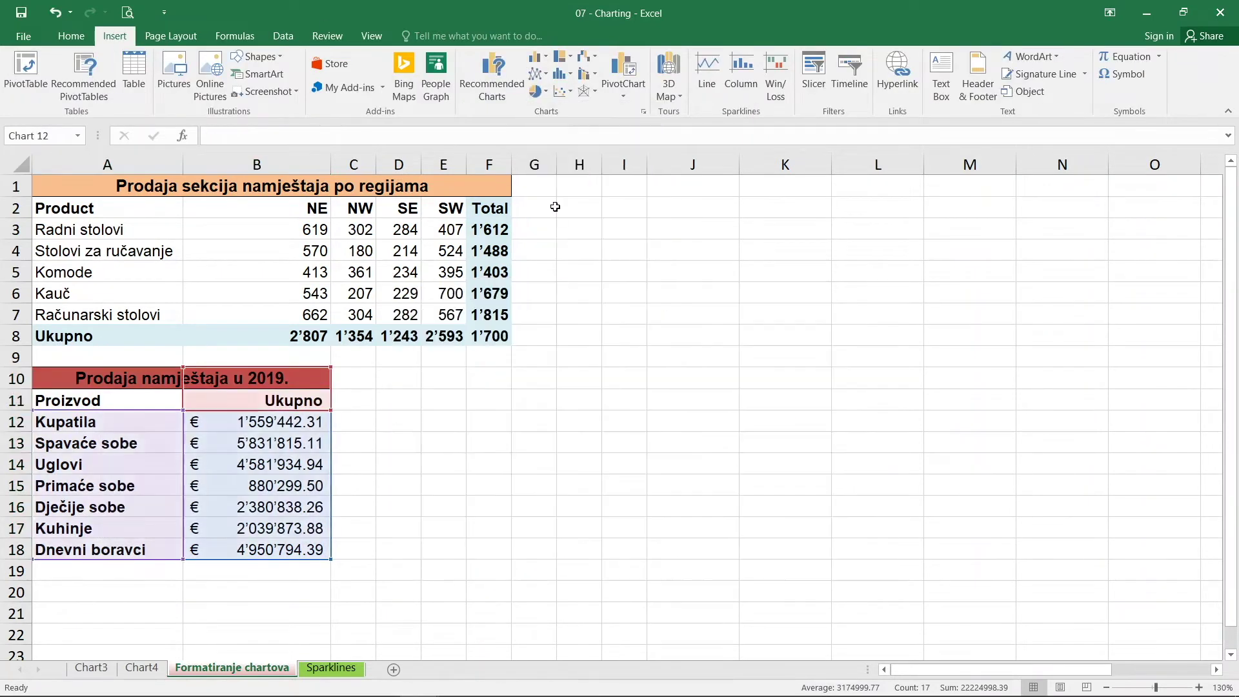
click(550, 204)
drag(522, 319, 703, 236)
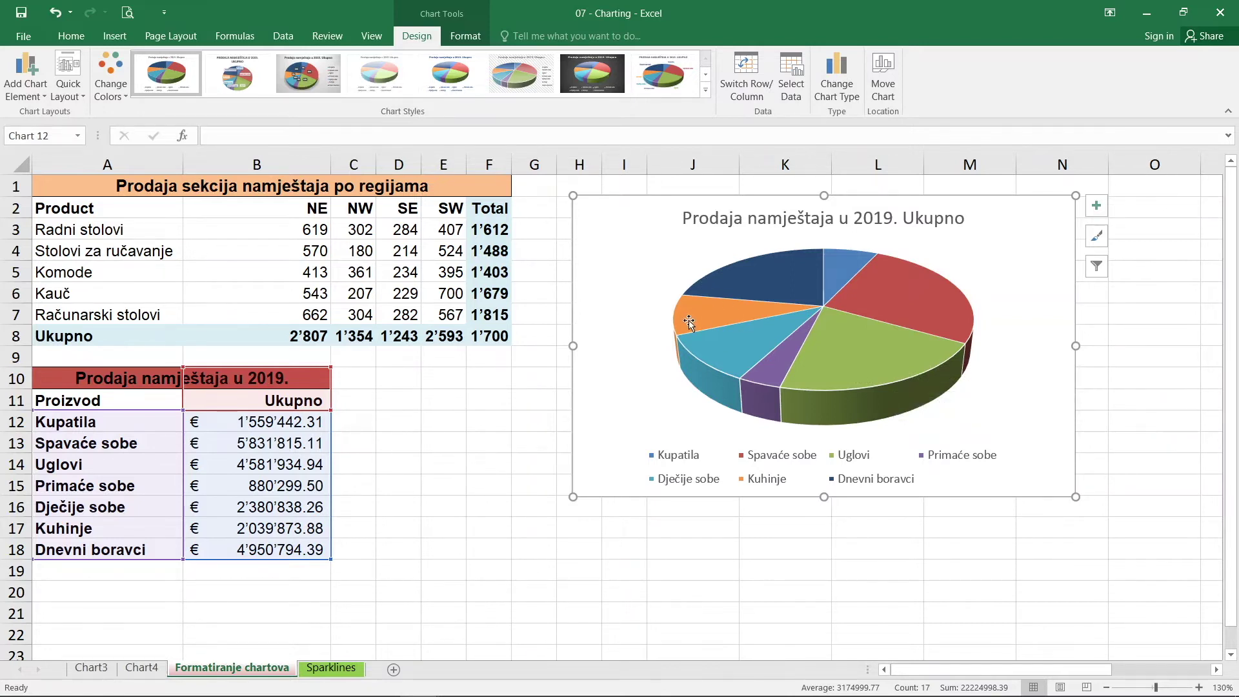
Examine the Combo options among the available chart types for the pie chart.
mouse_move(688, 320)
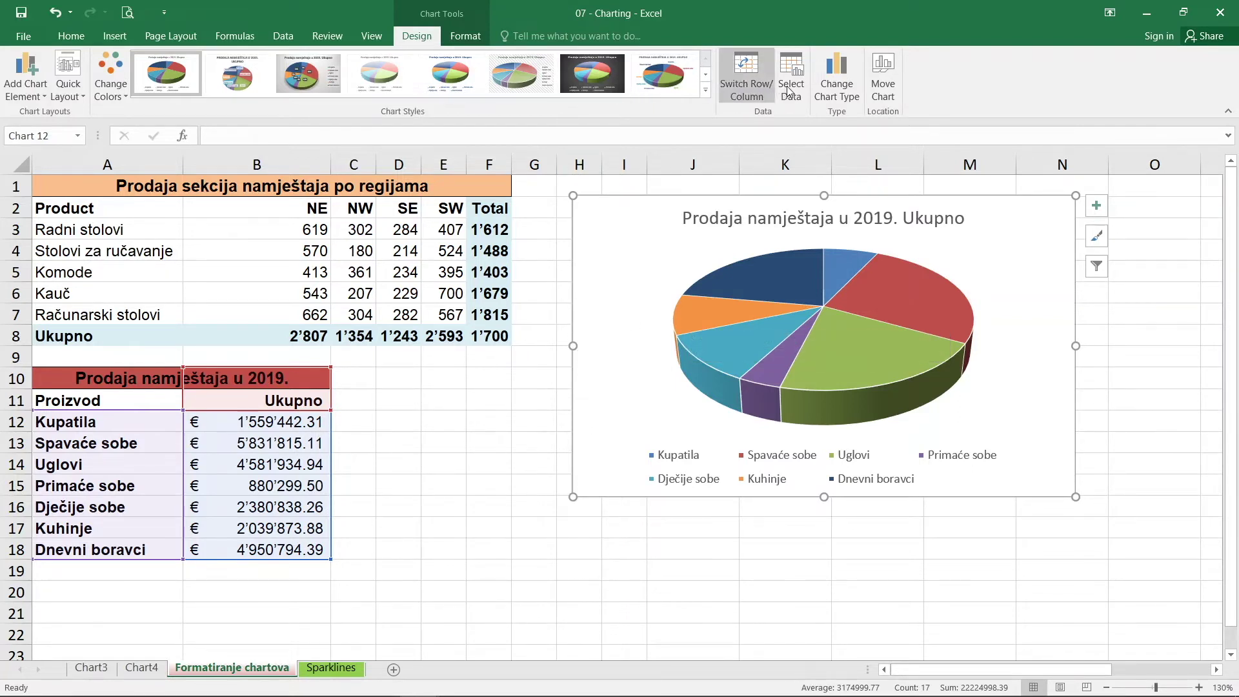
click(836, 81)
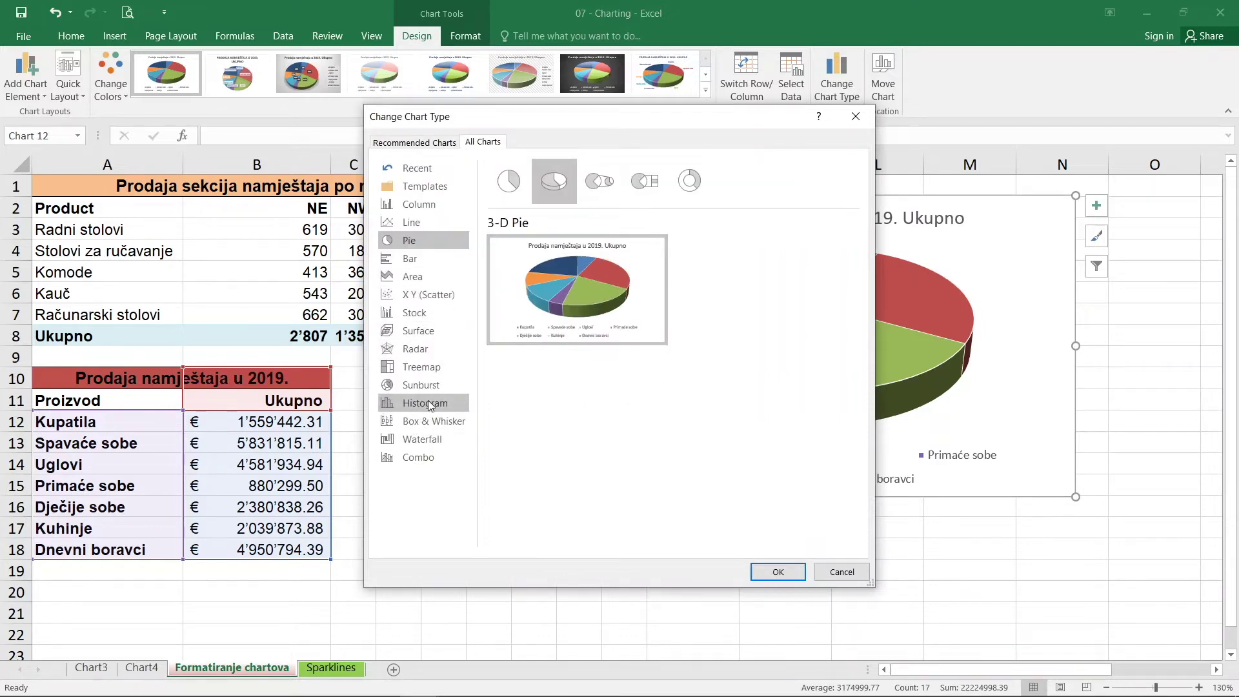
click(420, 457)
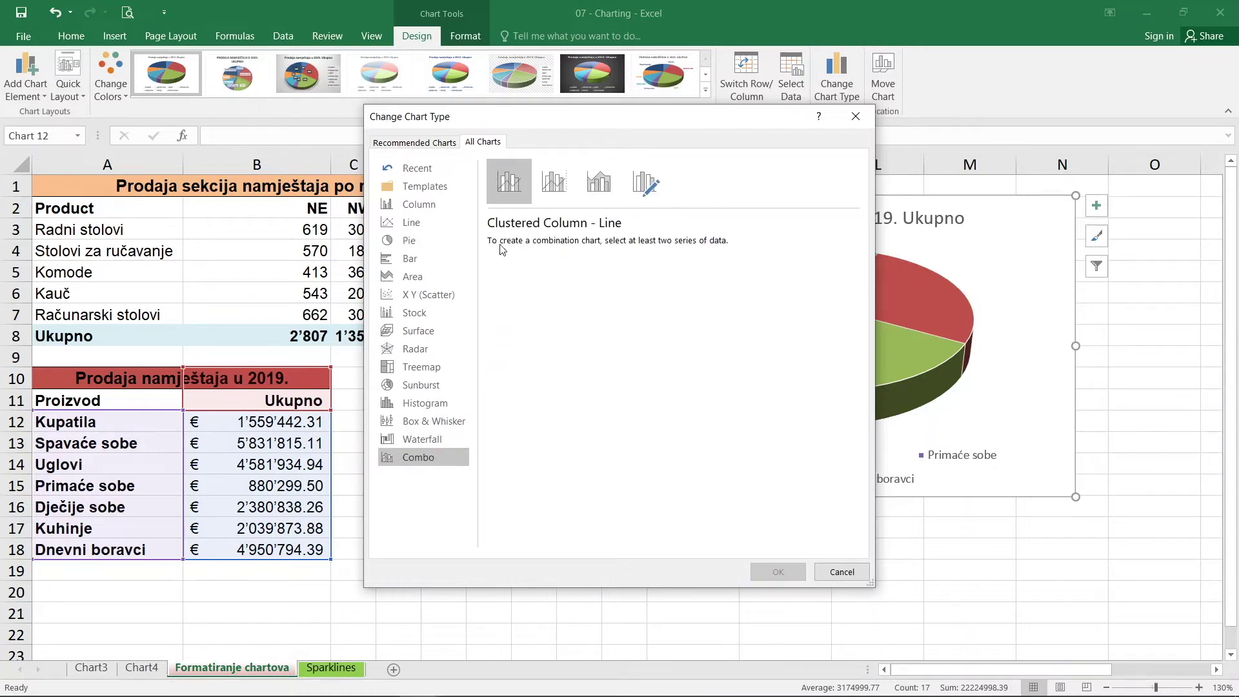
click(509, 183)
click(564, 185)
click(581, 184)
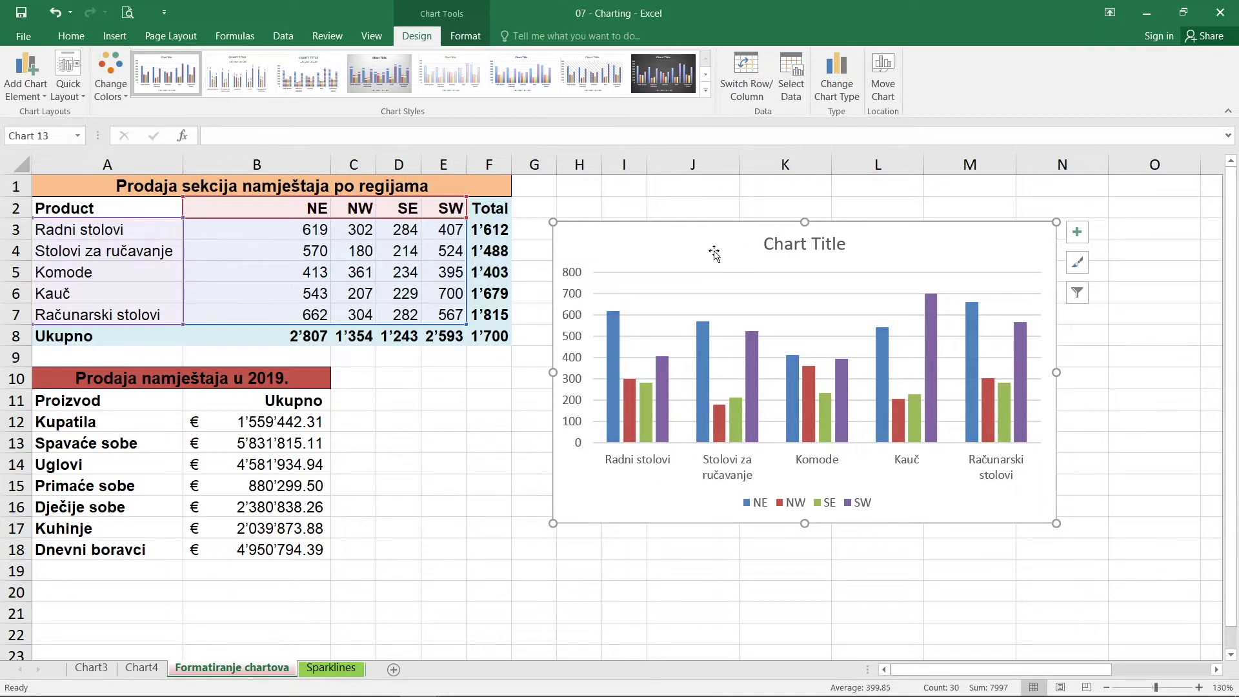
Link the clustered column chart's title to the table heading in A1:F1.
double_click(797, 242)
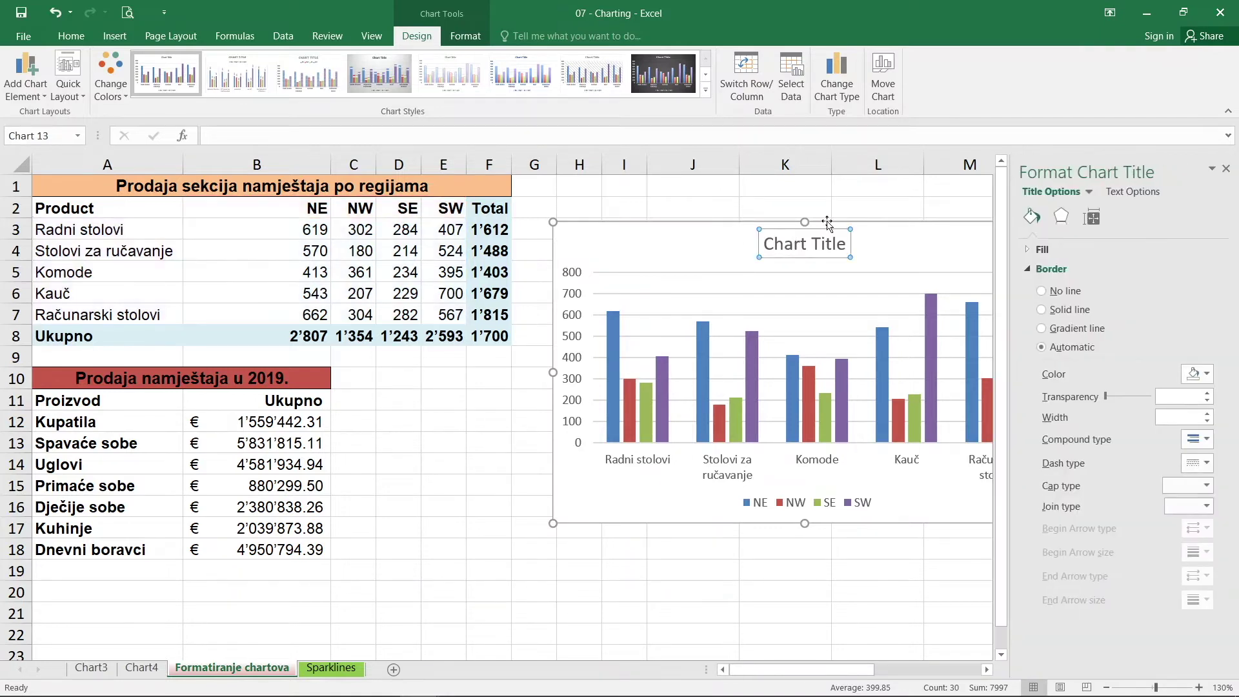
click(1226, 169)
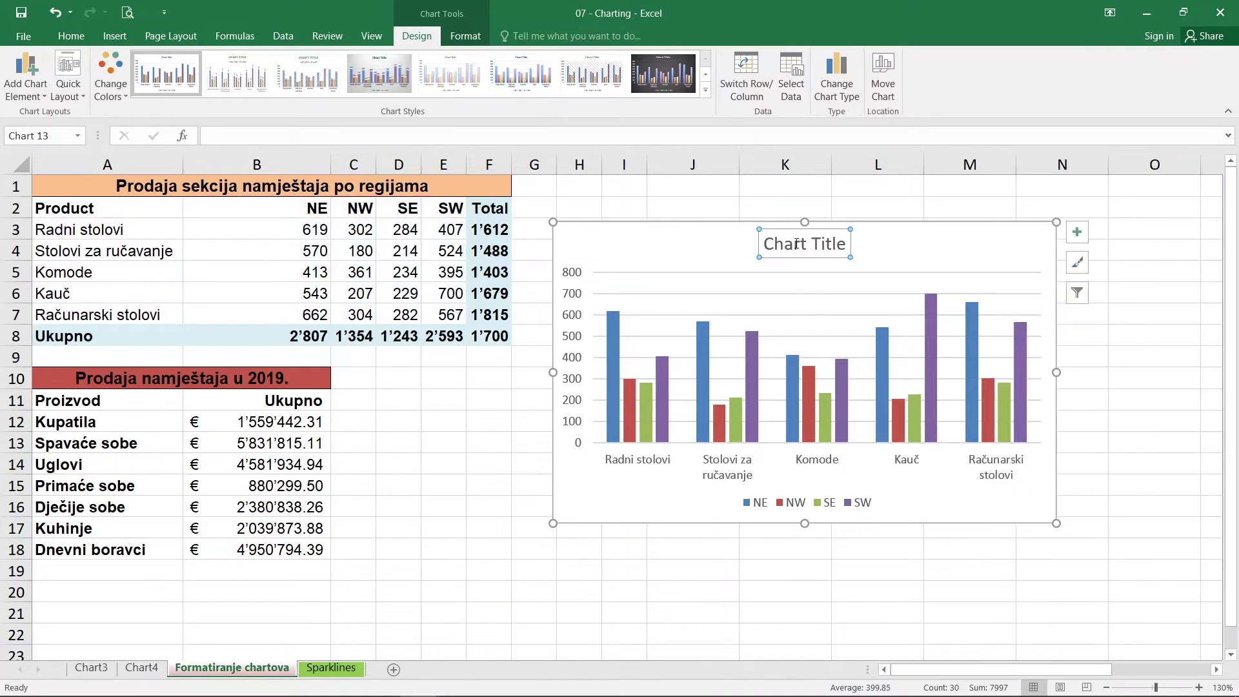
click(346, 130)
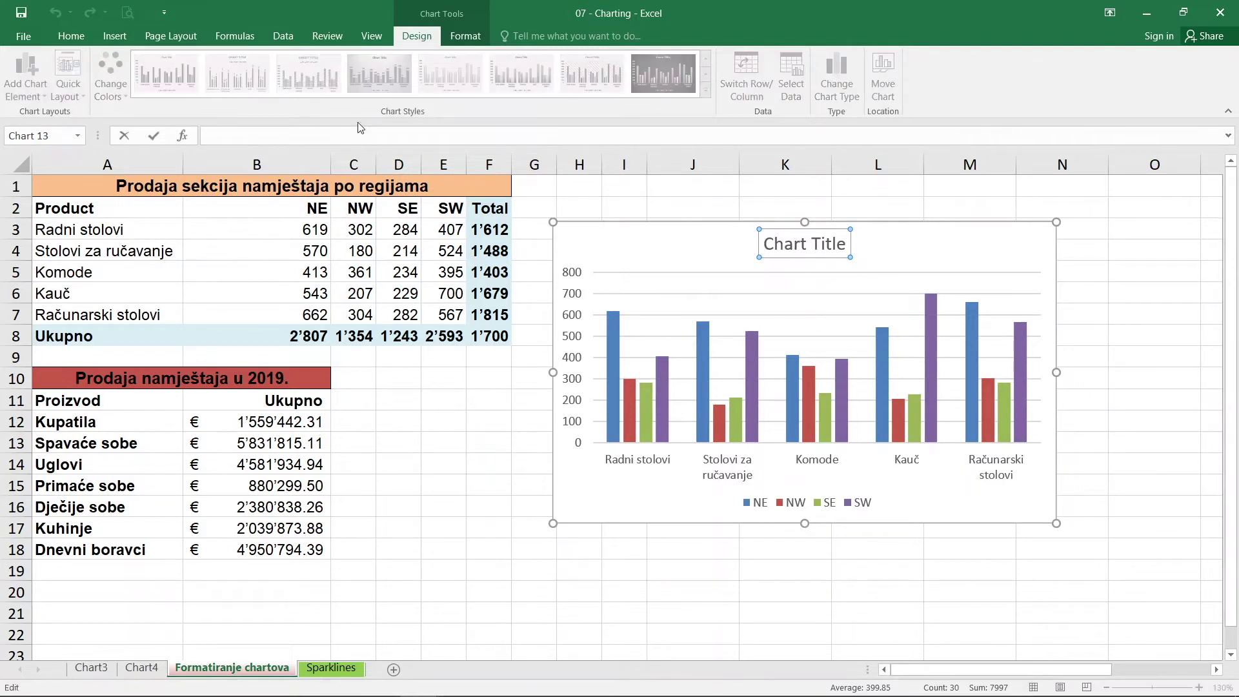
text(=)
click(186, 183)
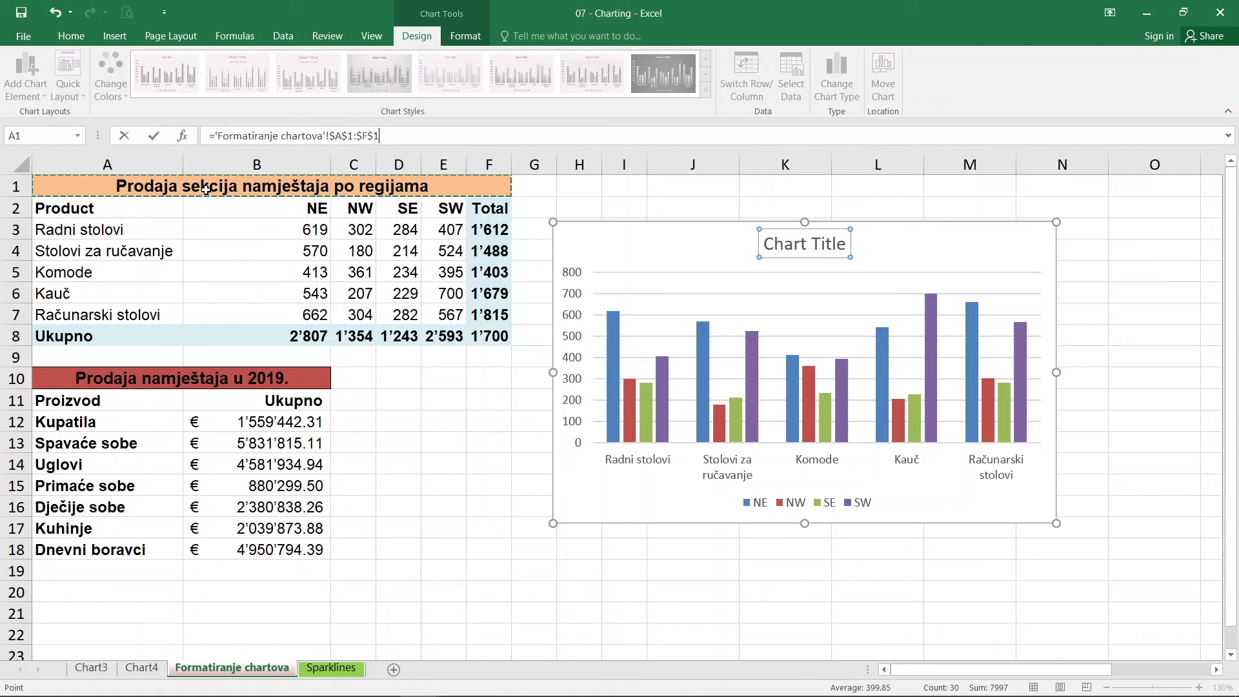
key(Return)
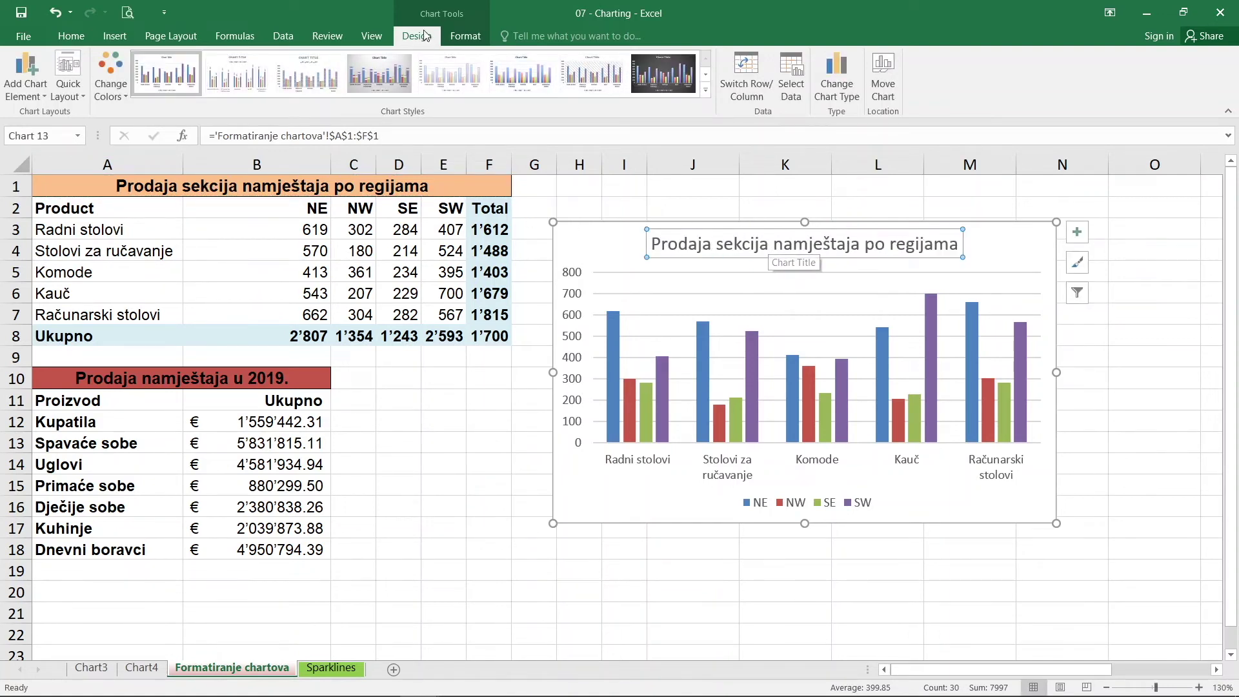
Apply the seventh quick layout to the column chart and title its vertical axis "zarada".
click(73, 83)
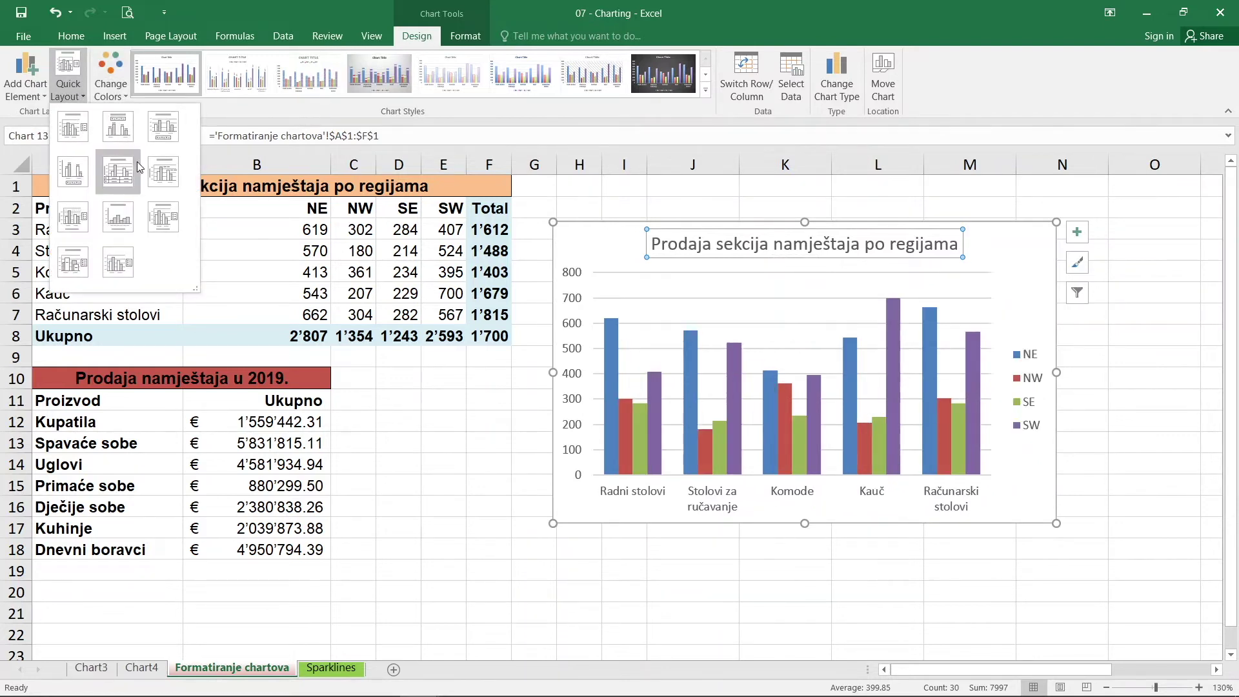
click(73, 218)
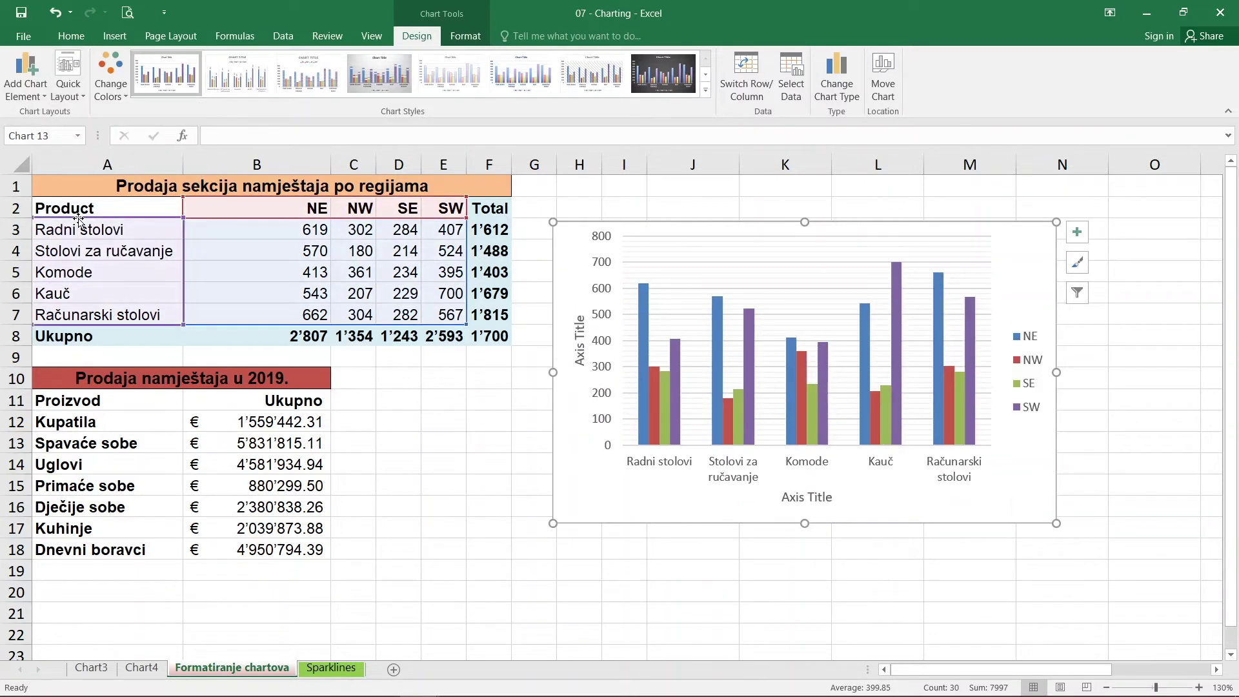
click(579, 354)
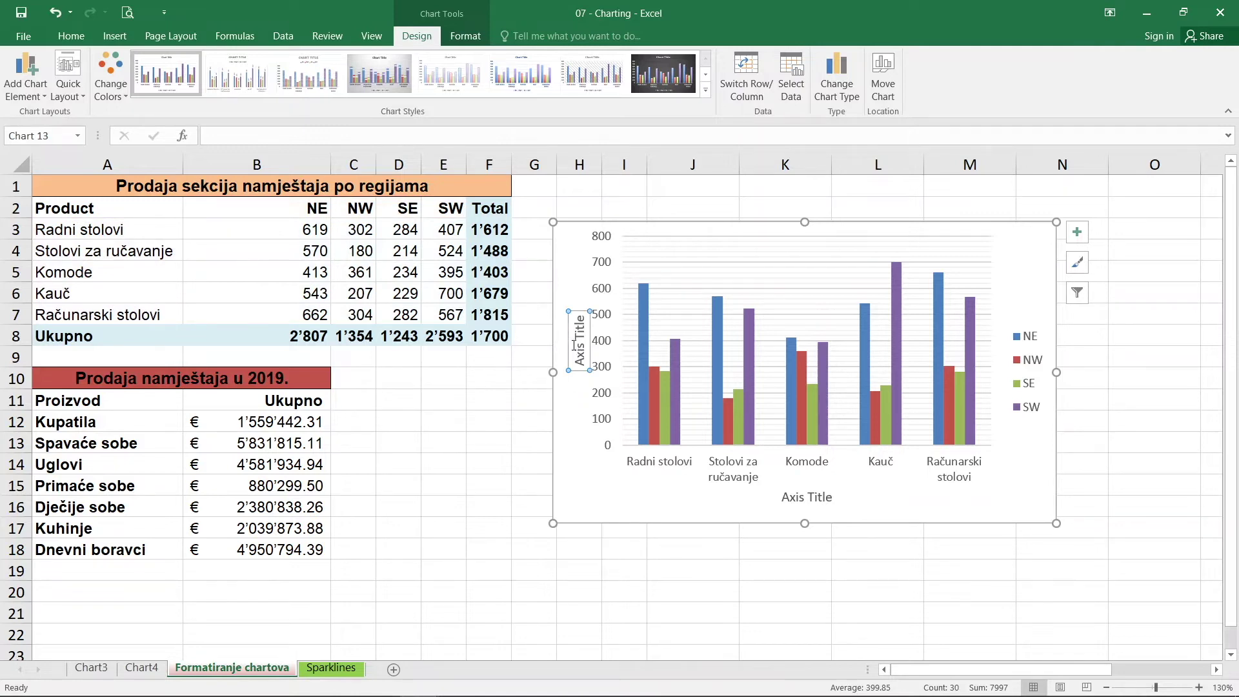
click(446, 135)
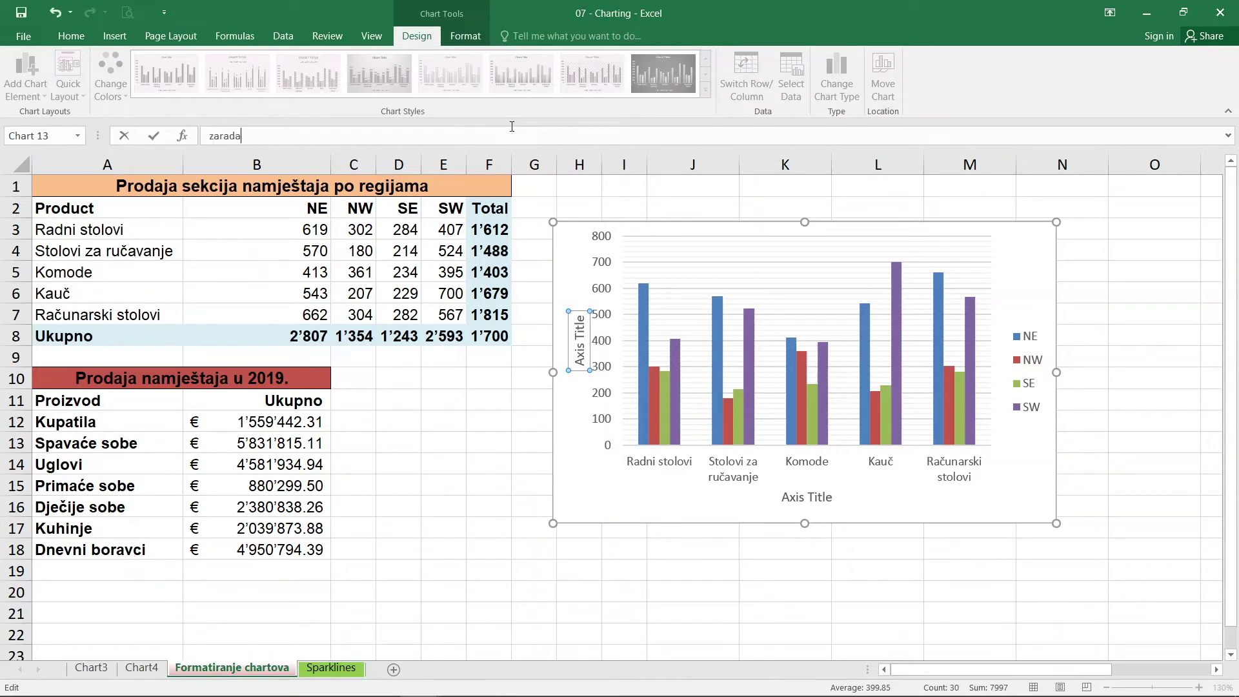
key(Return)
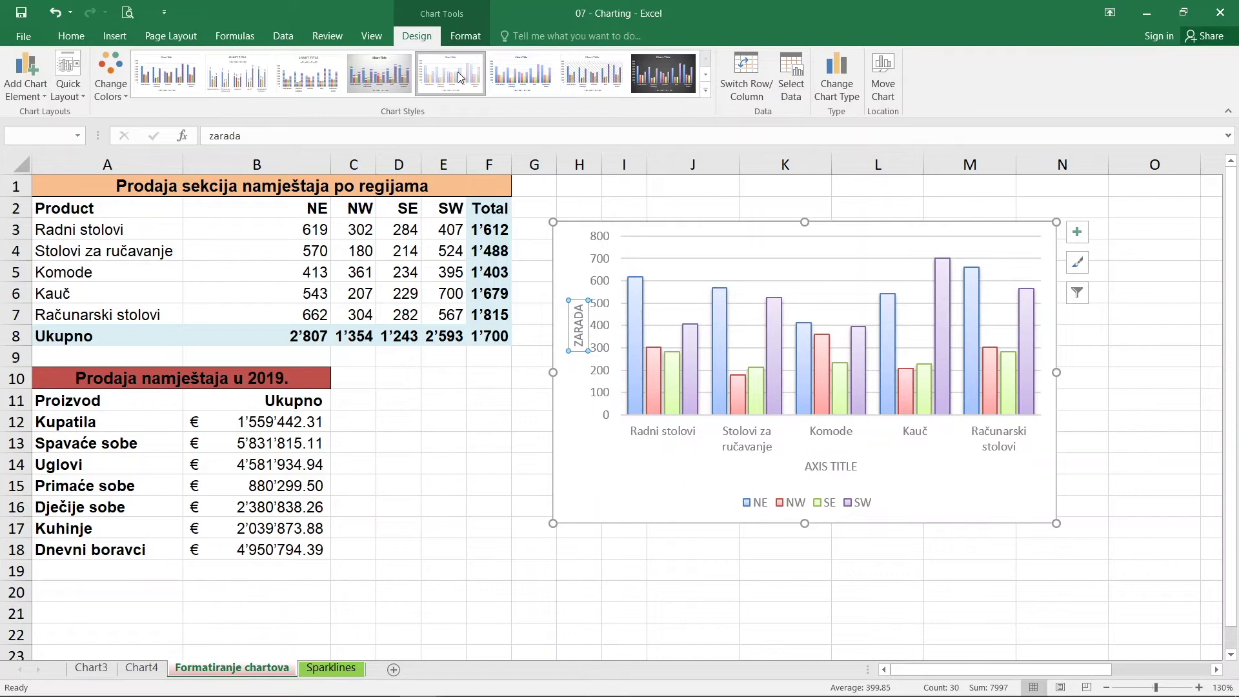
Apply the third chart style to the column chart and look through the list of its selectable elements.
click(373, 70)
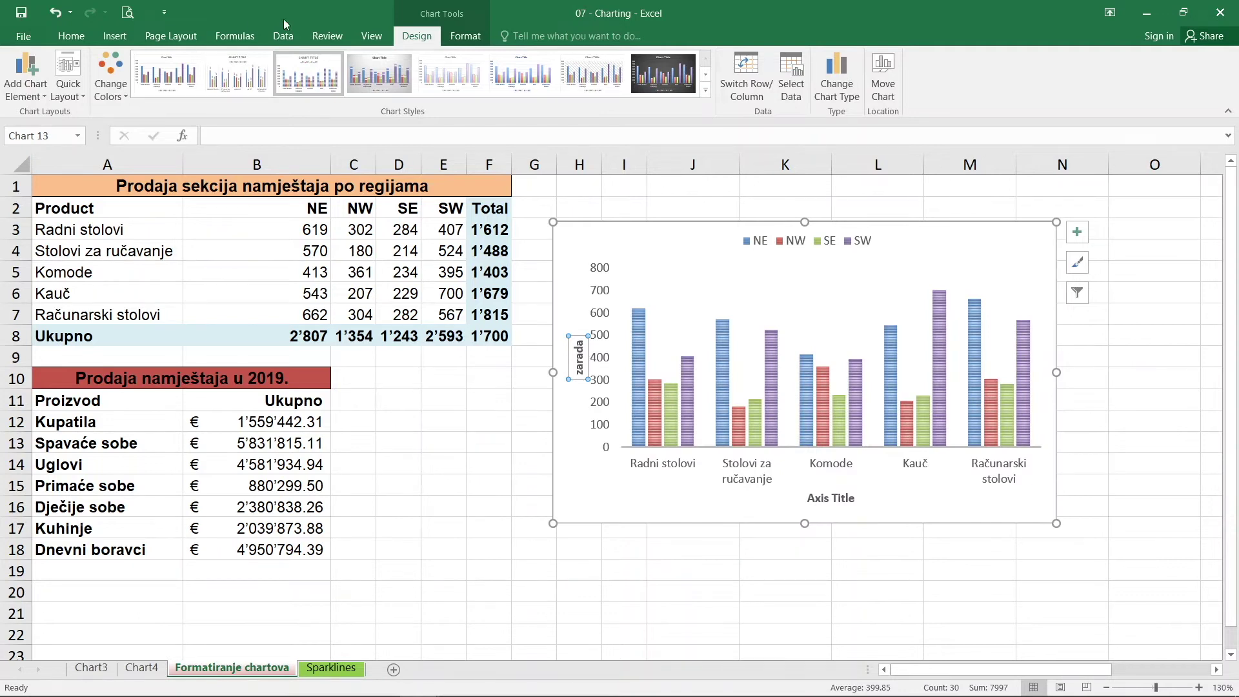
click(465, 36)
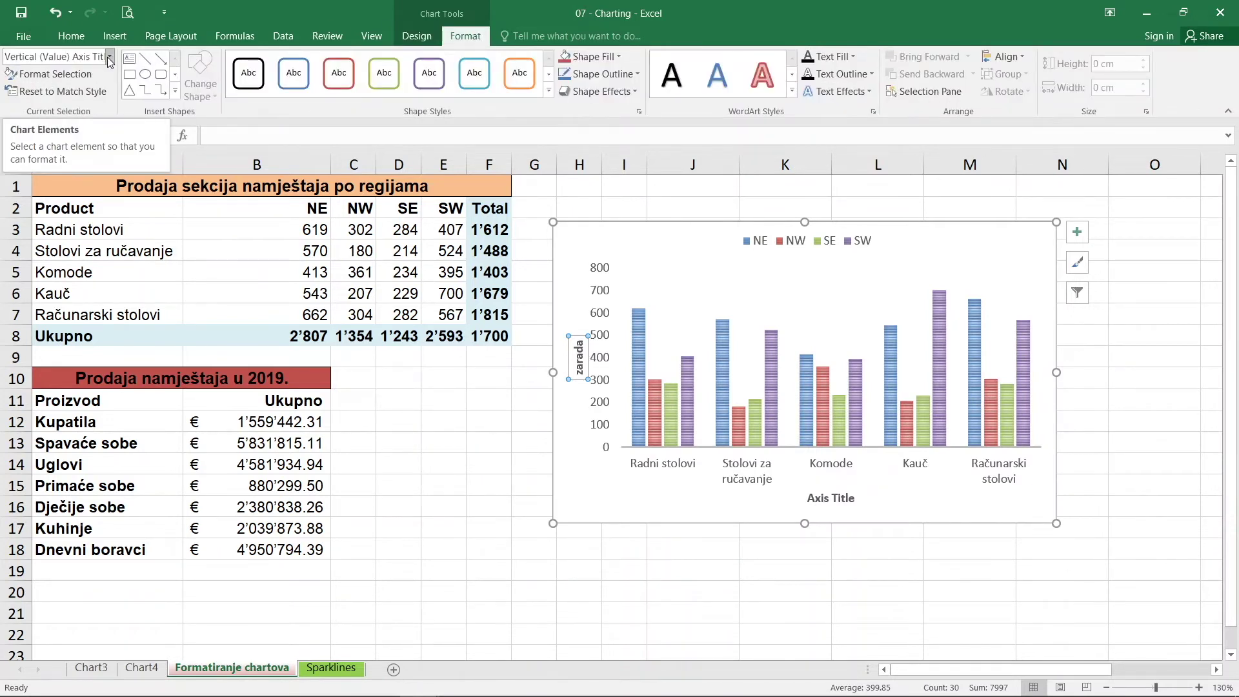
click(110, 58)
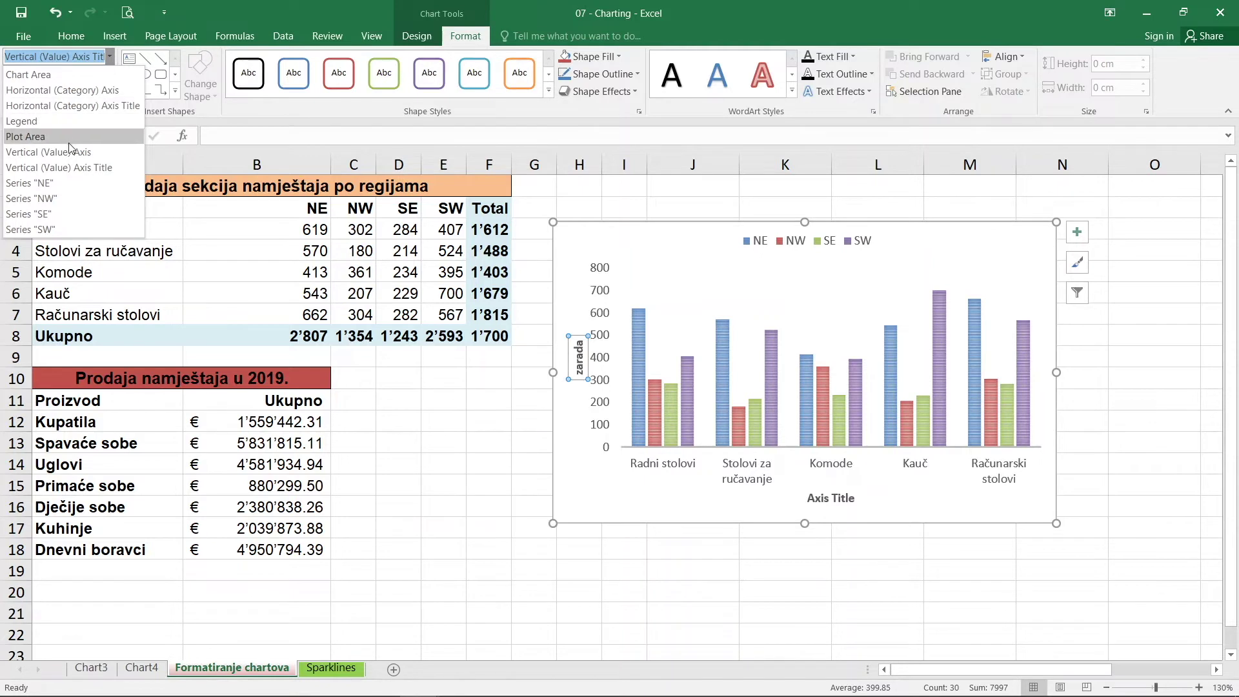
click(749, 290)
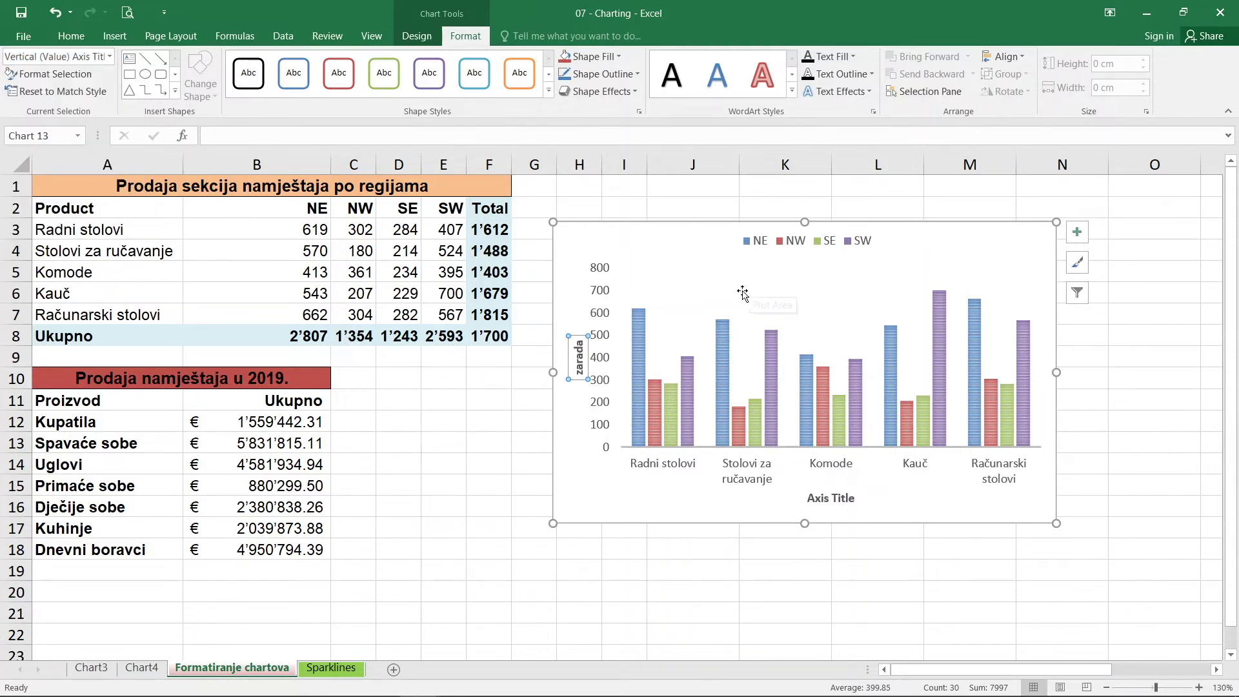
Set the vertical axis bounds of the column chart to a minimum of -100 and a maximum of 1100.
click(675, 338)
double_click(639, 402)
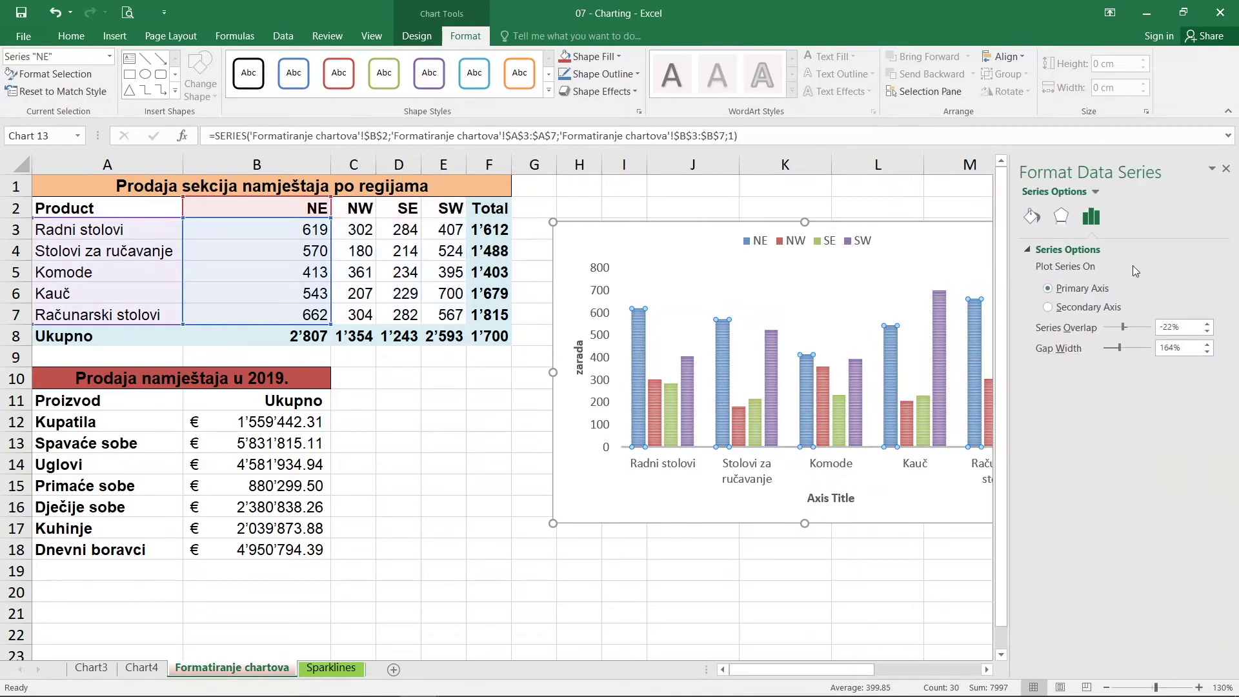
key(Down)
click(1123, 216)
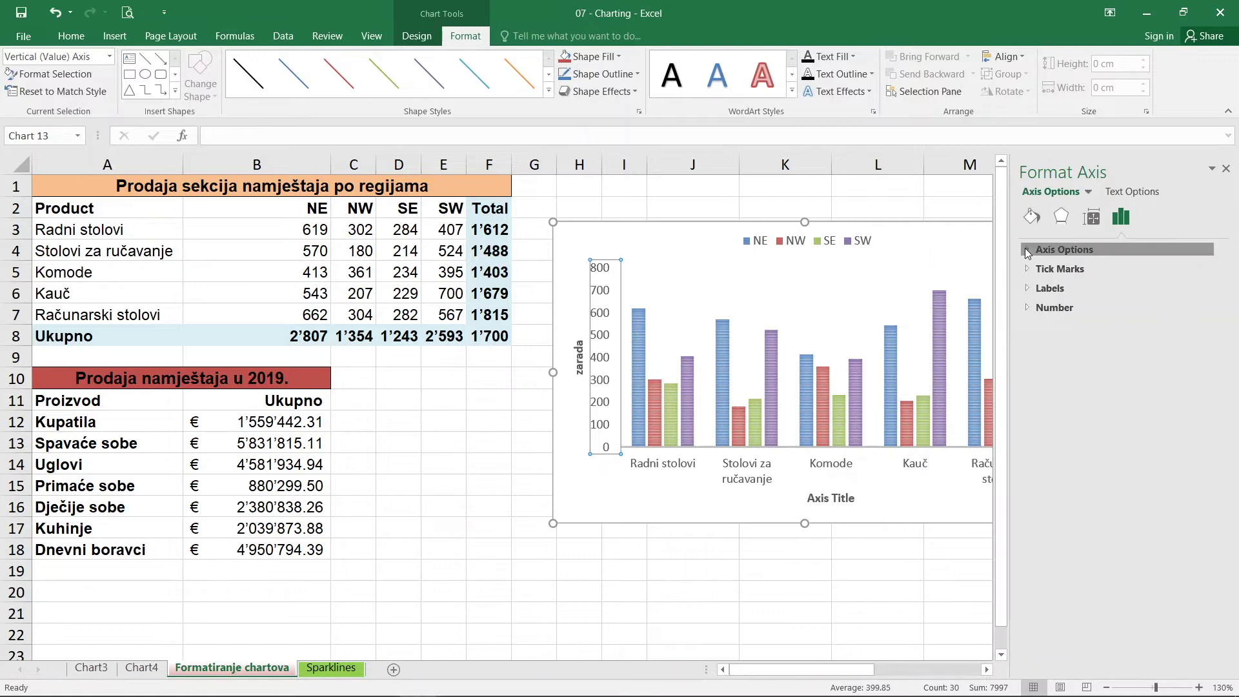
click(1028, 251)
click(1121, 308)
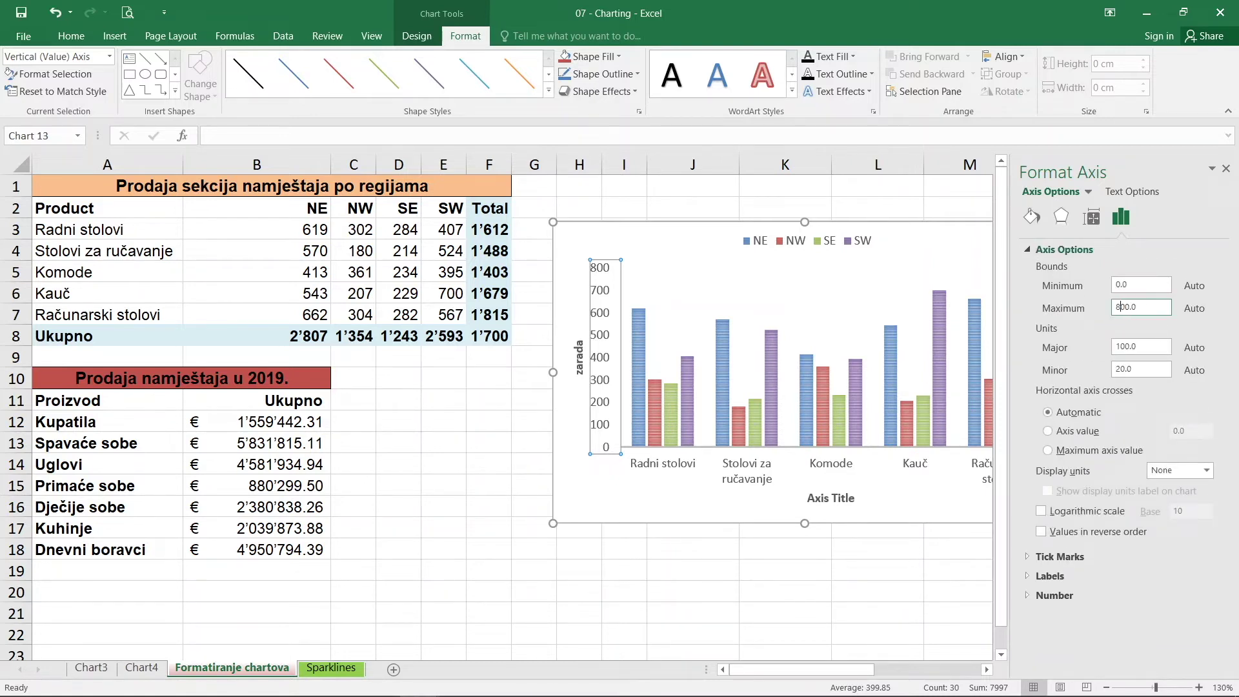
key(Return)
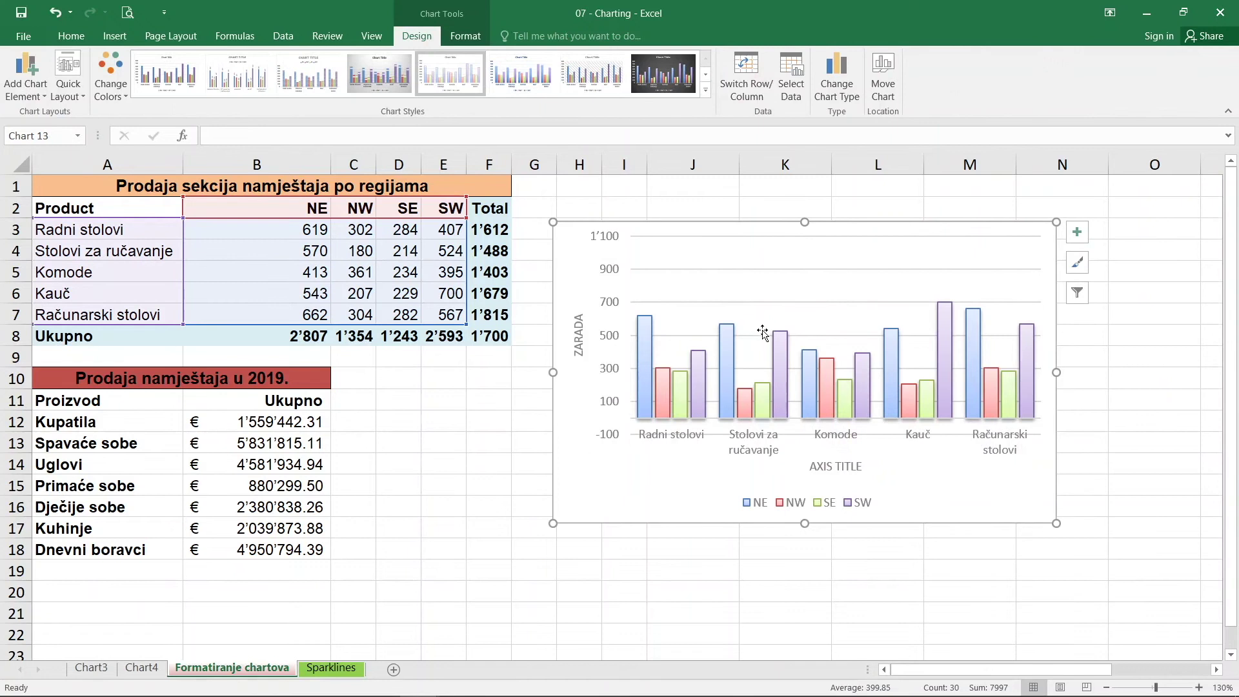
Stretch the column chart upward to a height of about 8.43 cm and bring up the formatting options for its chart area.
drag(805, 222, 805, 191)
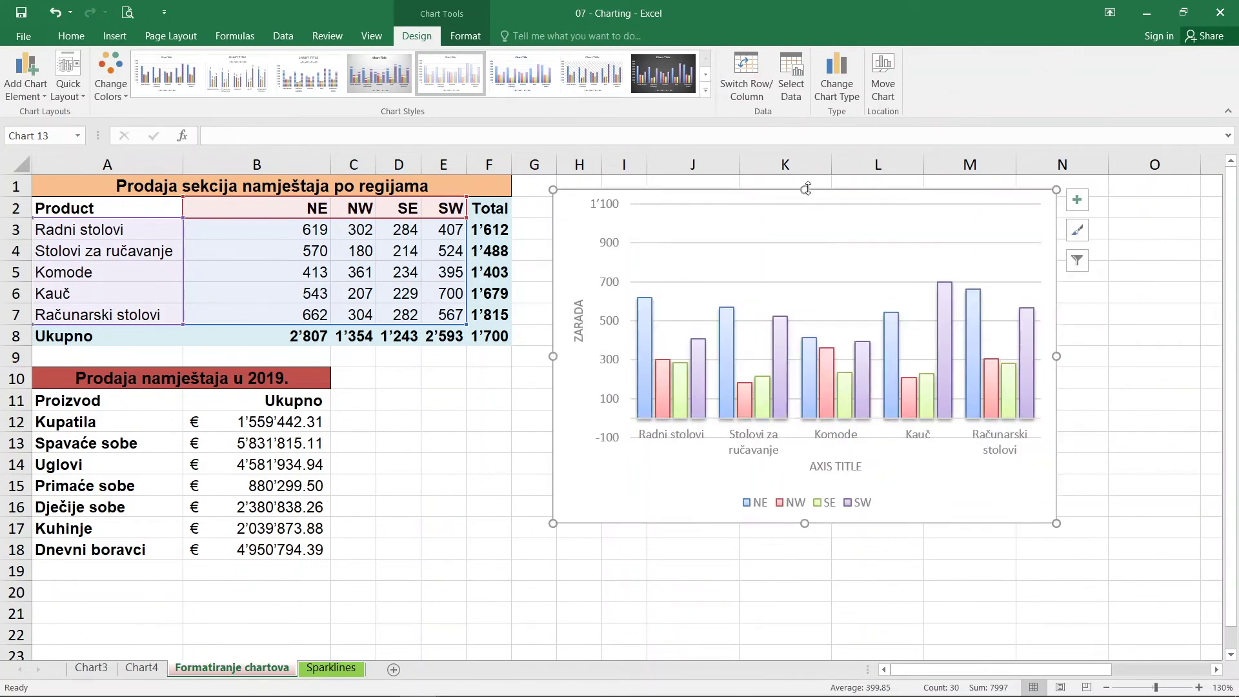
click(805, 233)
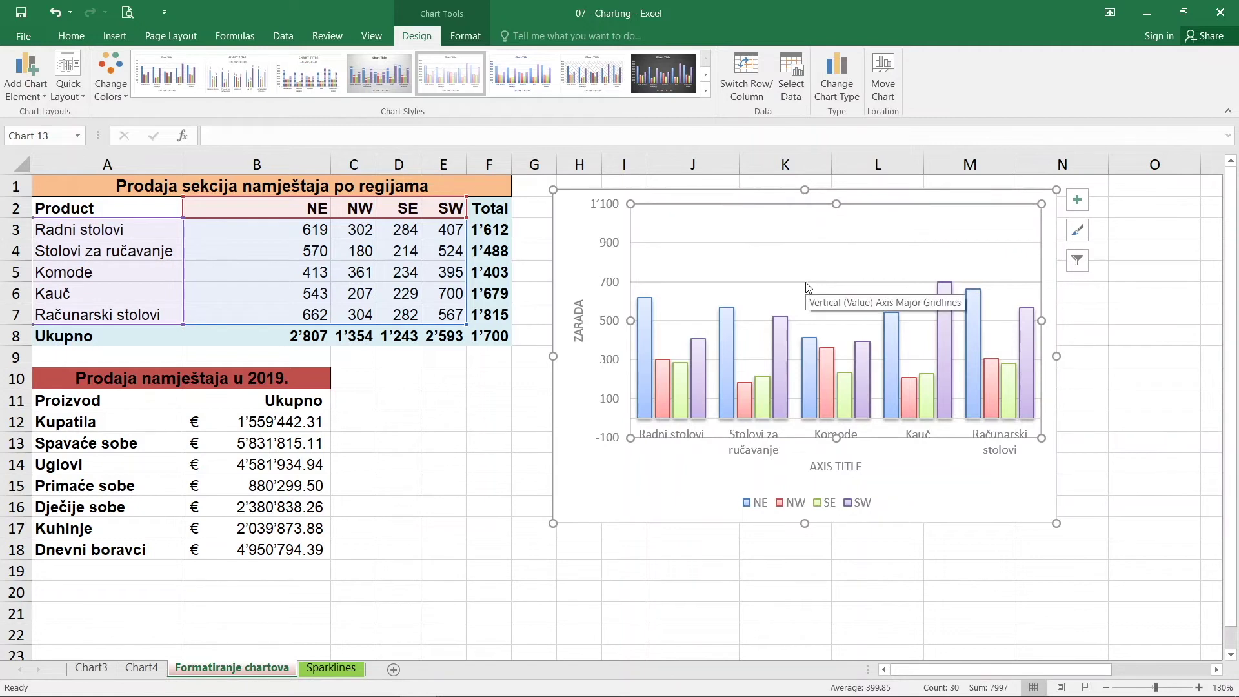
click(760, 243)
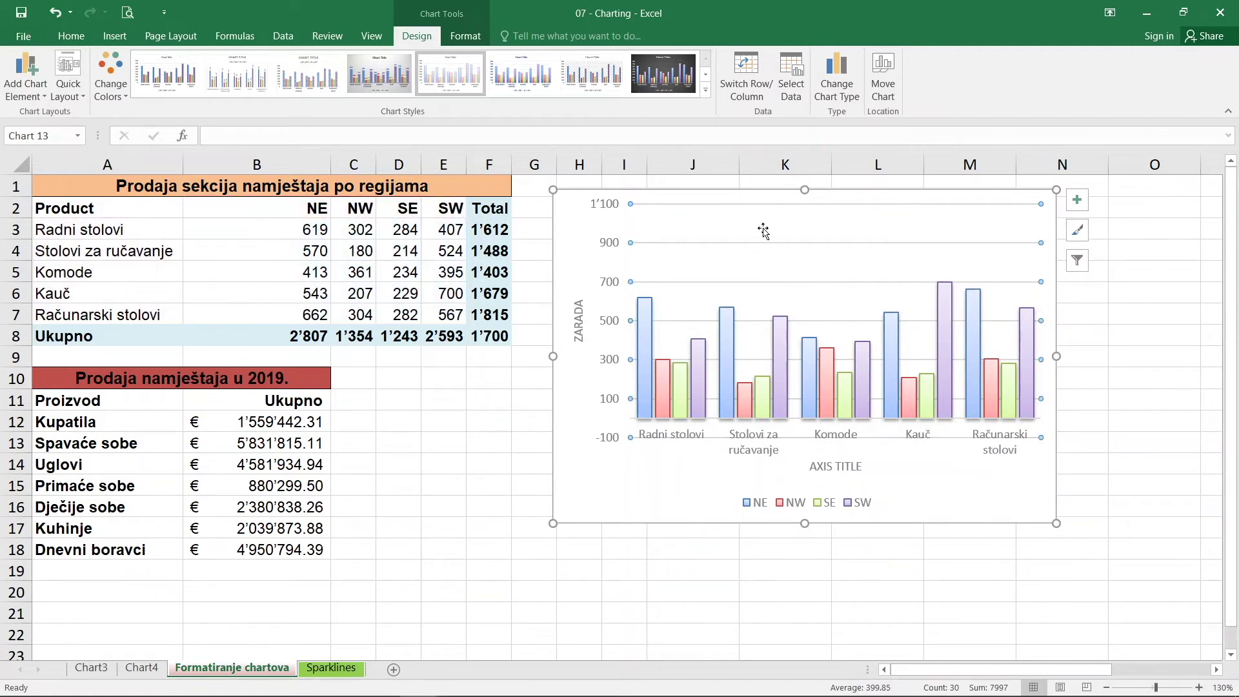
click(623, 321)
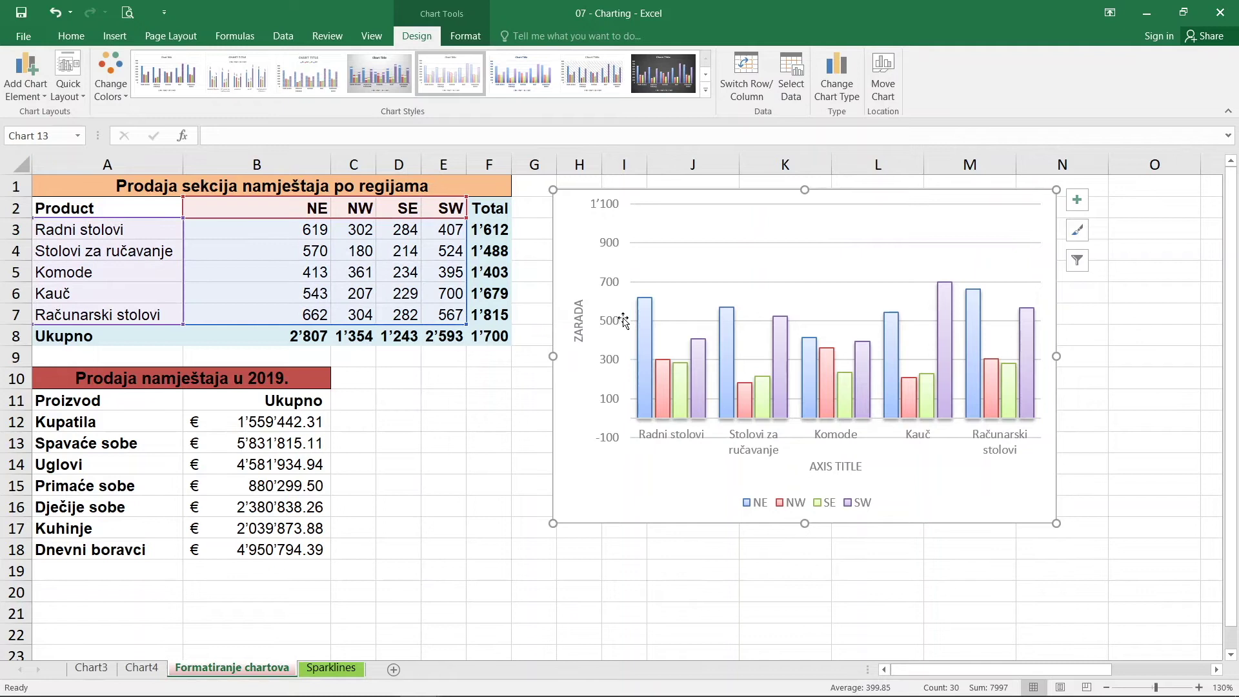
click(463, 36)
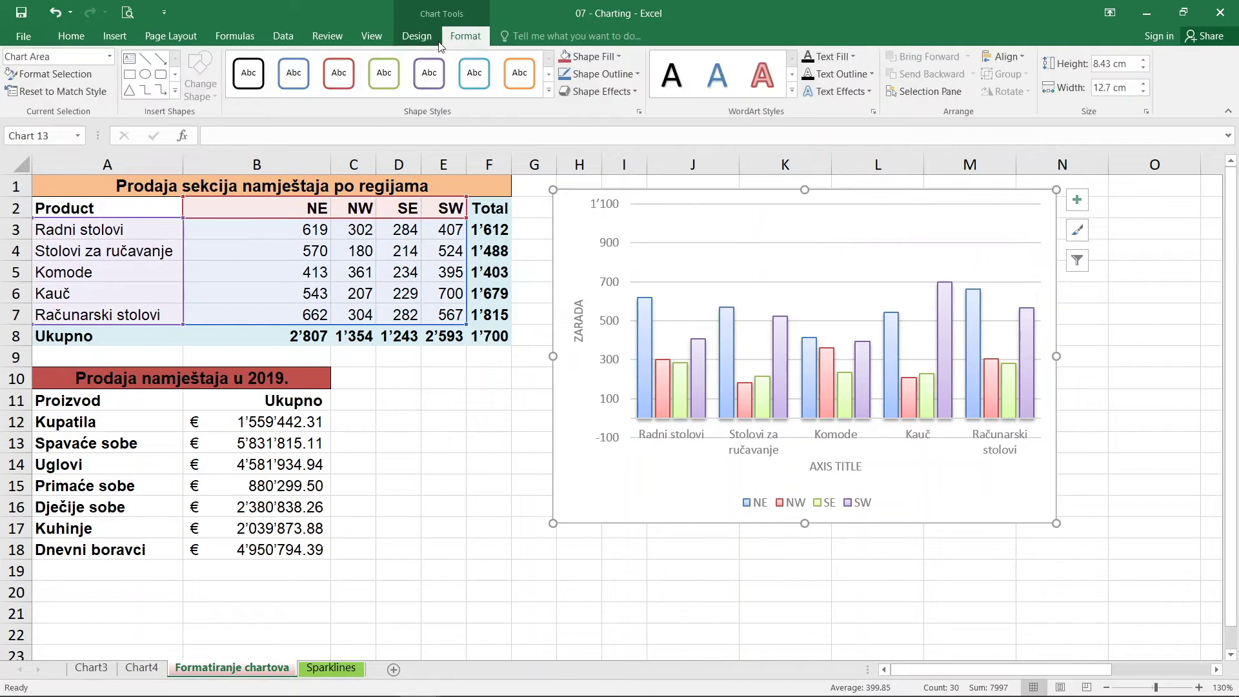
Select the column chart's vertical axis major gridlines and apply the green preset line style to them.
click(110, 57)
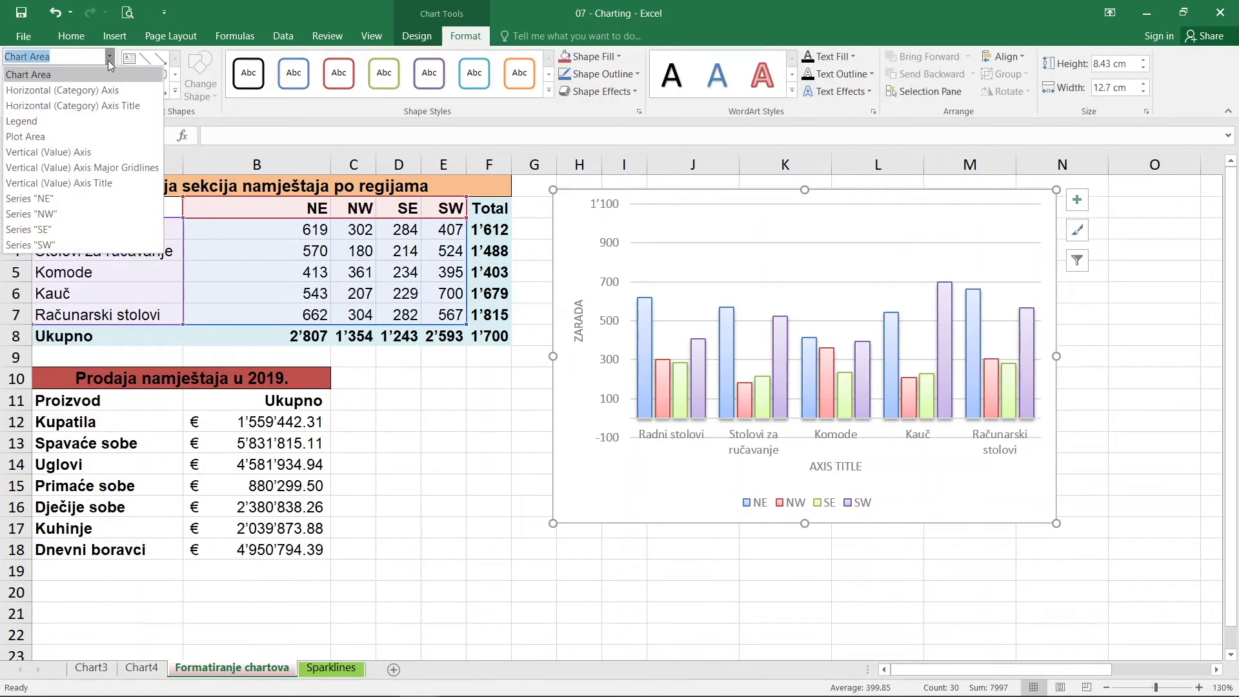
click(127, 167)
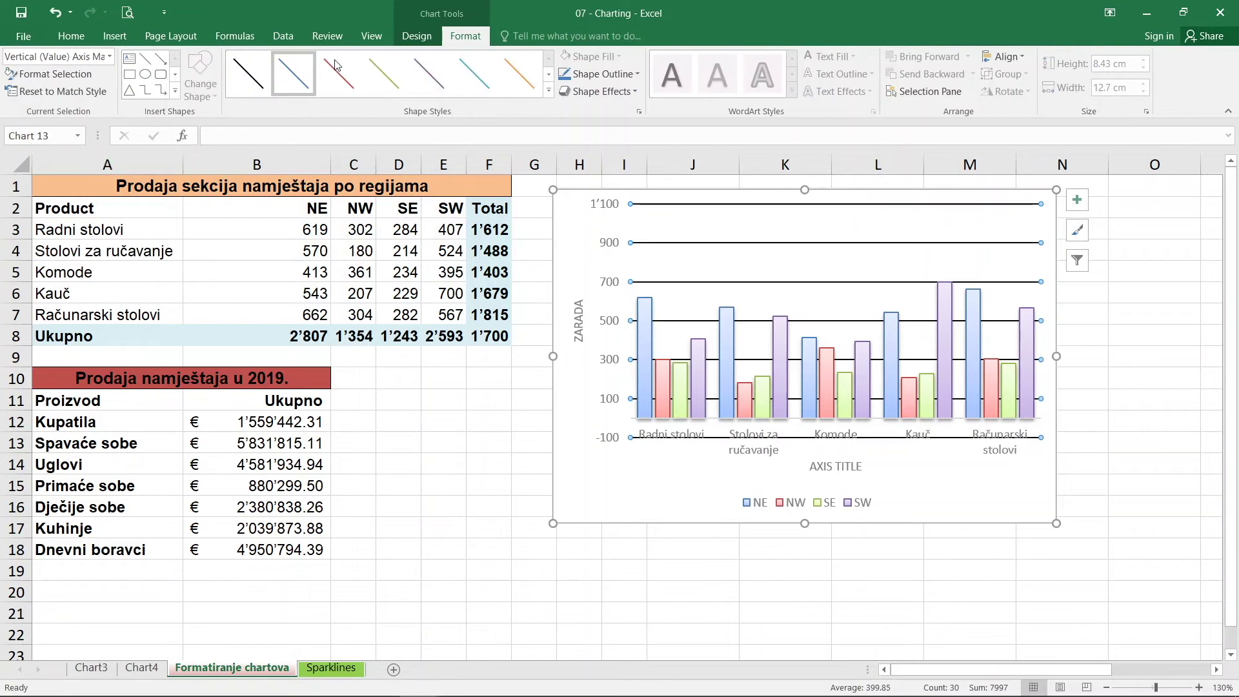
click(521, 67)
click(383, 74)
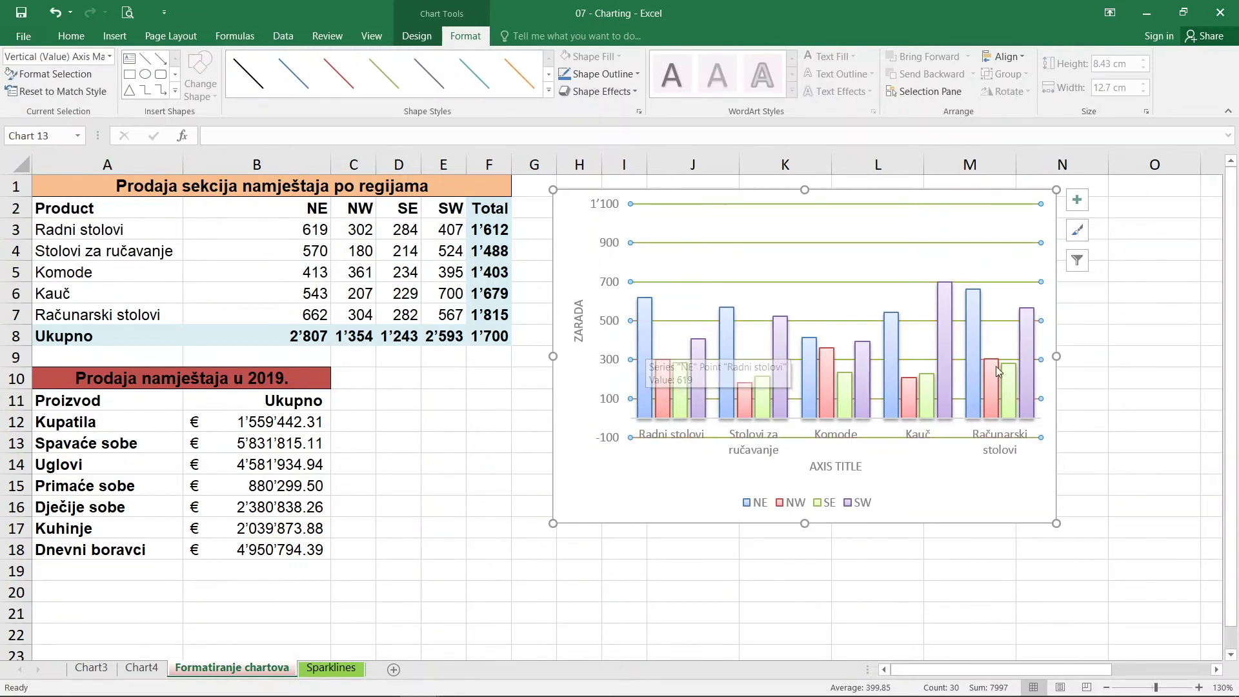
Remove the axis titles and the gridlines from the column chart.
click(1076, 205)
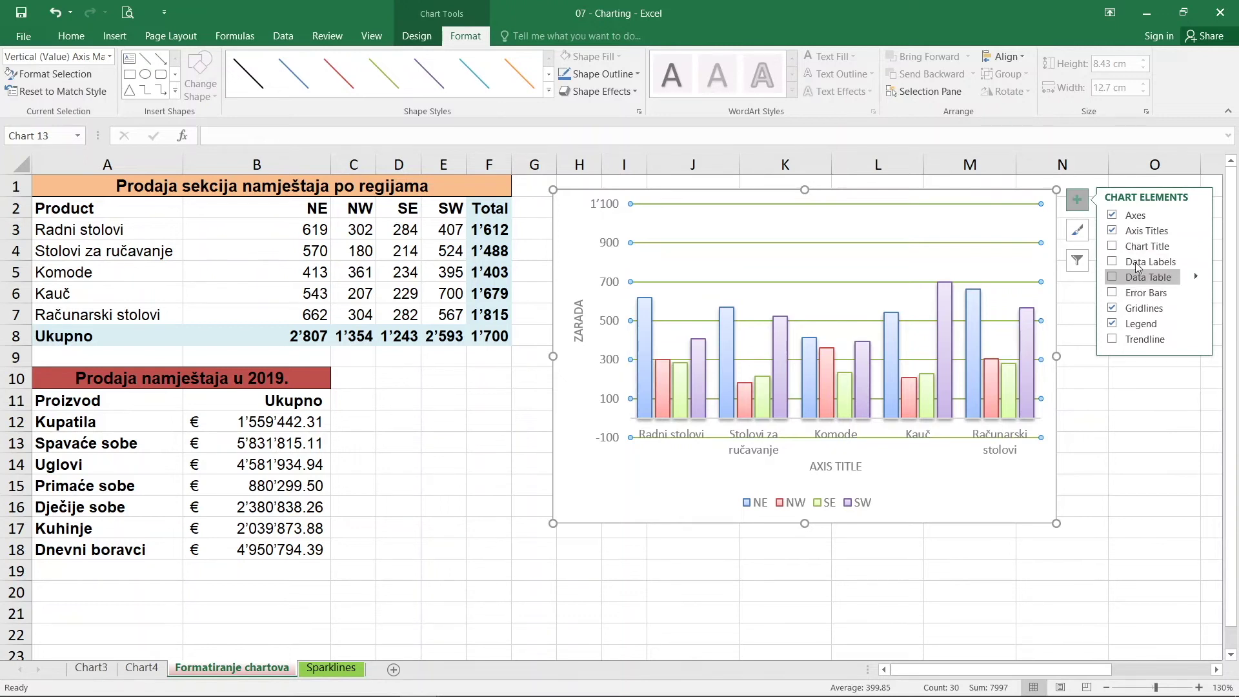
click(1112, 231)
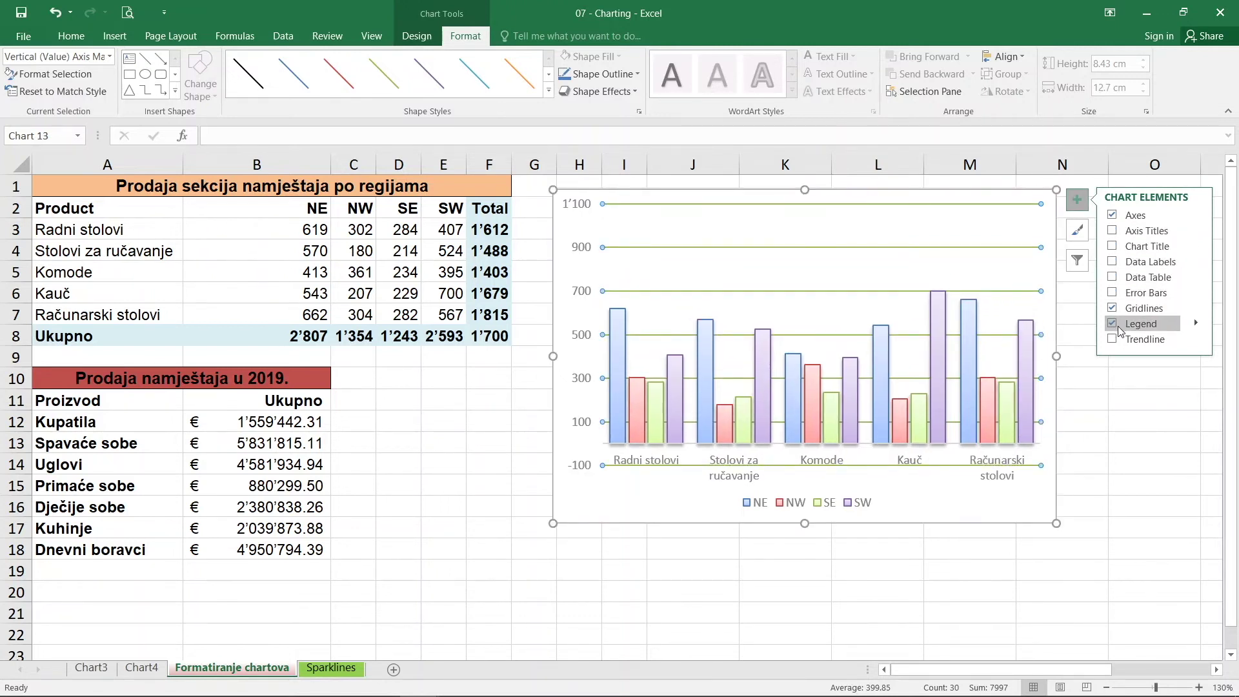
click(1112, 308)
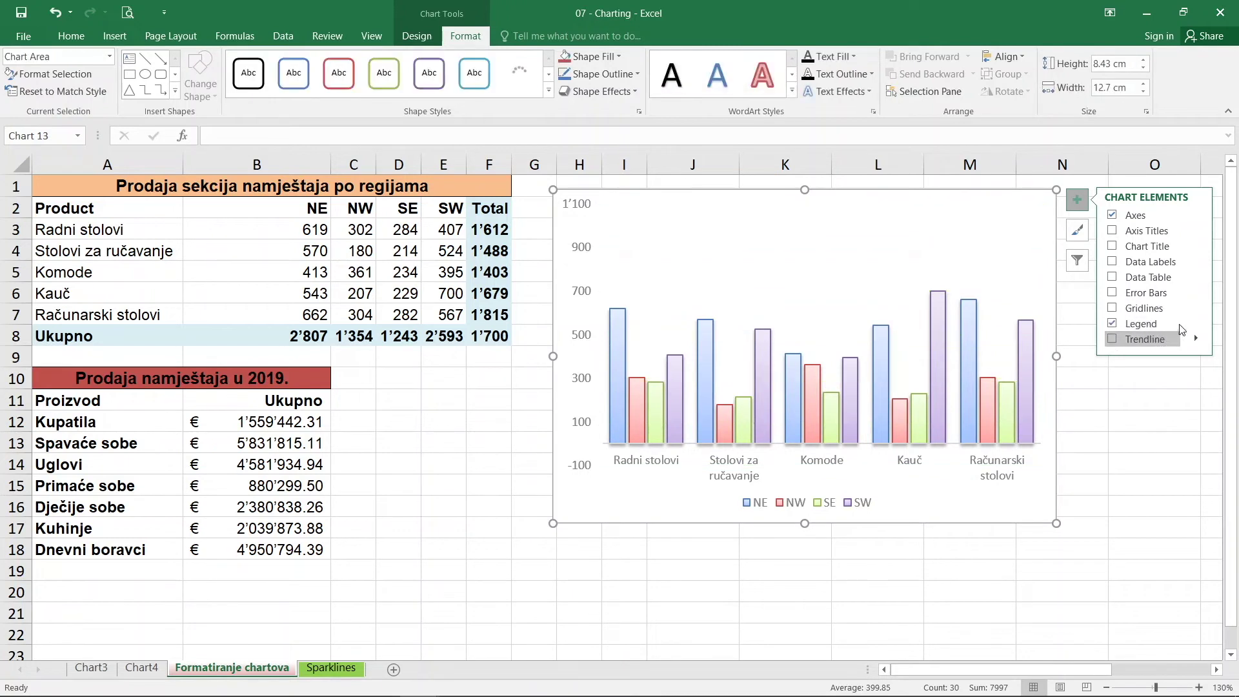
Try the legend on the right of the column chart, then place it on the chart's left side.
click(1197, 323)
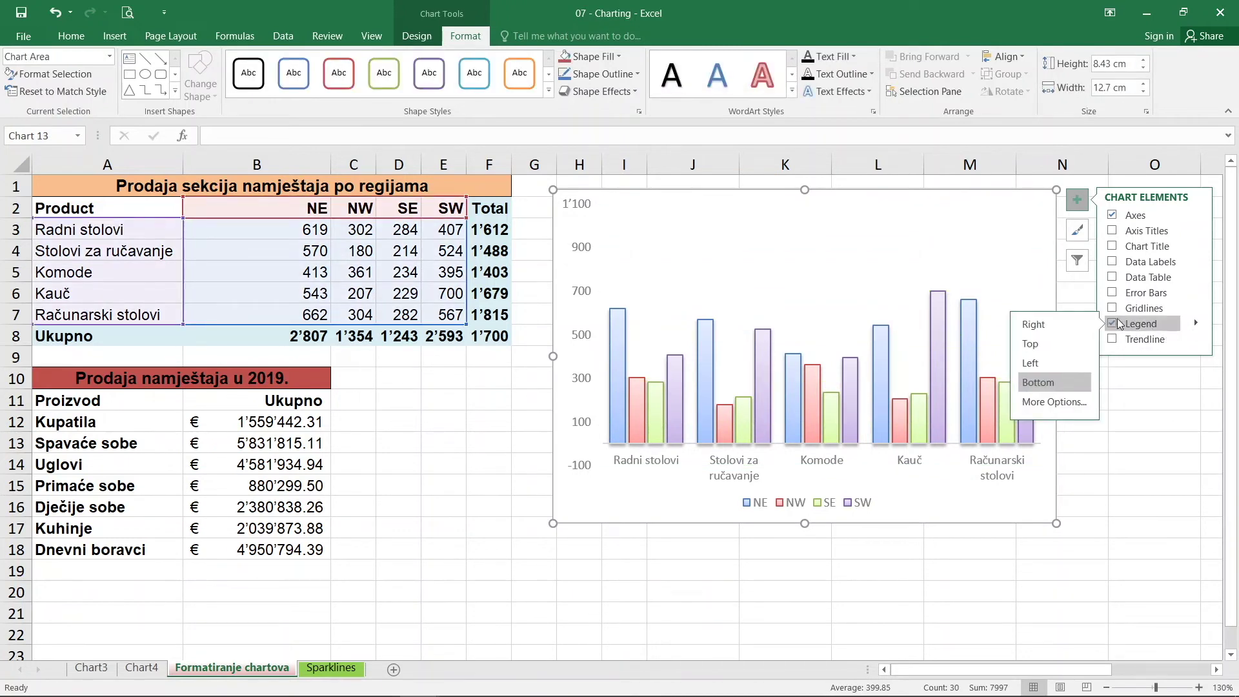
click(1059, 325)
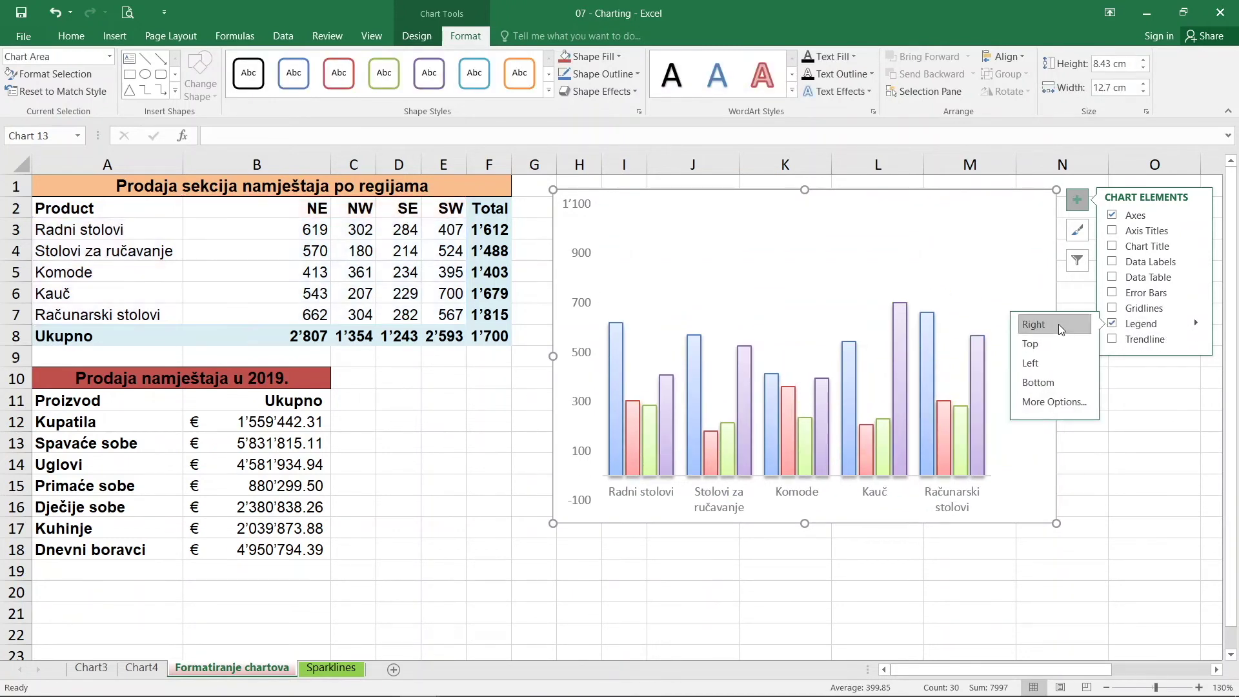
click(1054, 375)
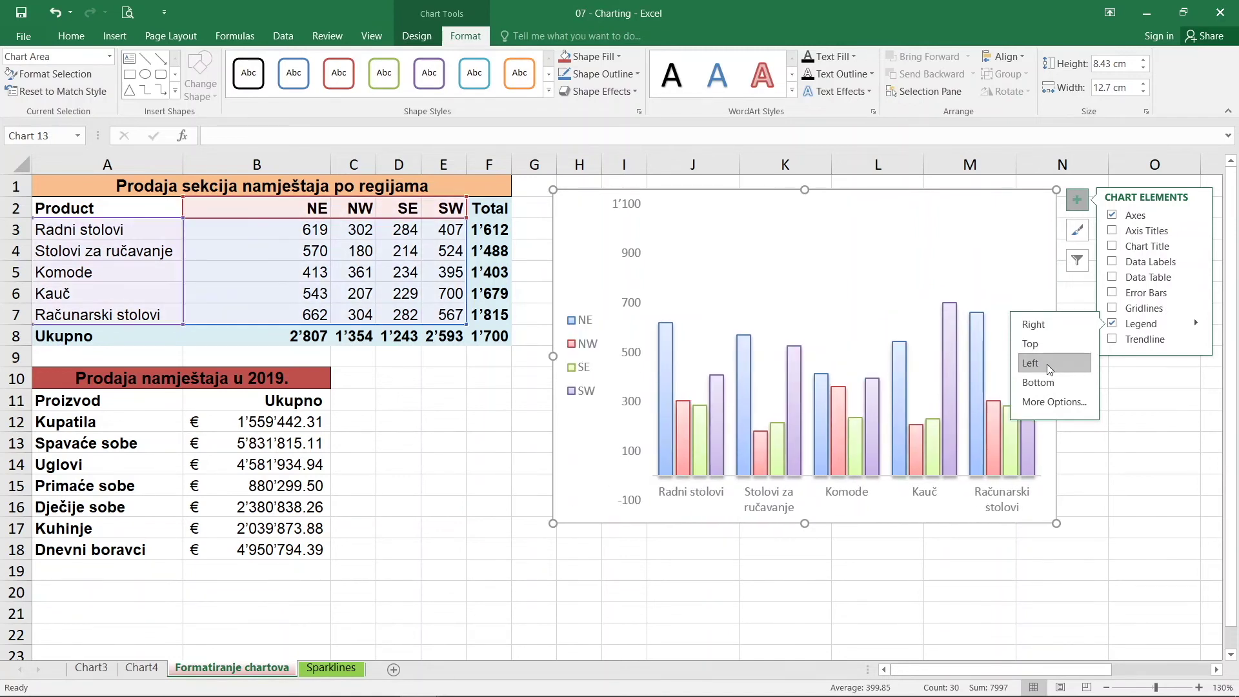
click(1079, 201)
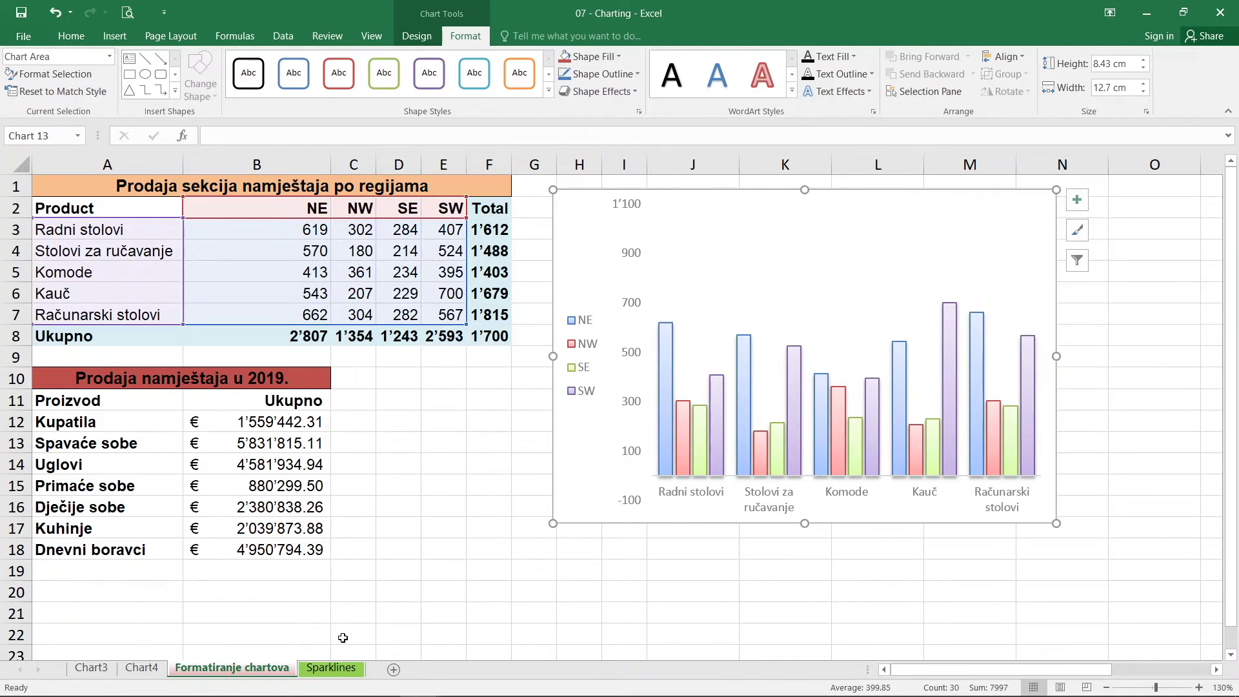
On the Sparklines sheet, add line sparklines beside the first regional sales table using the range A2:M6.
click(331, 669)
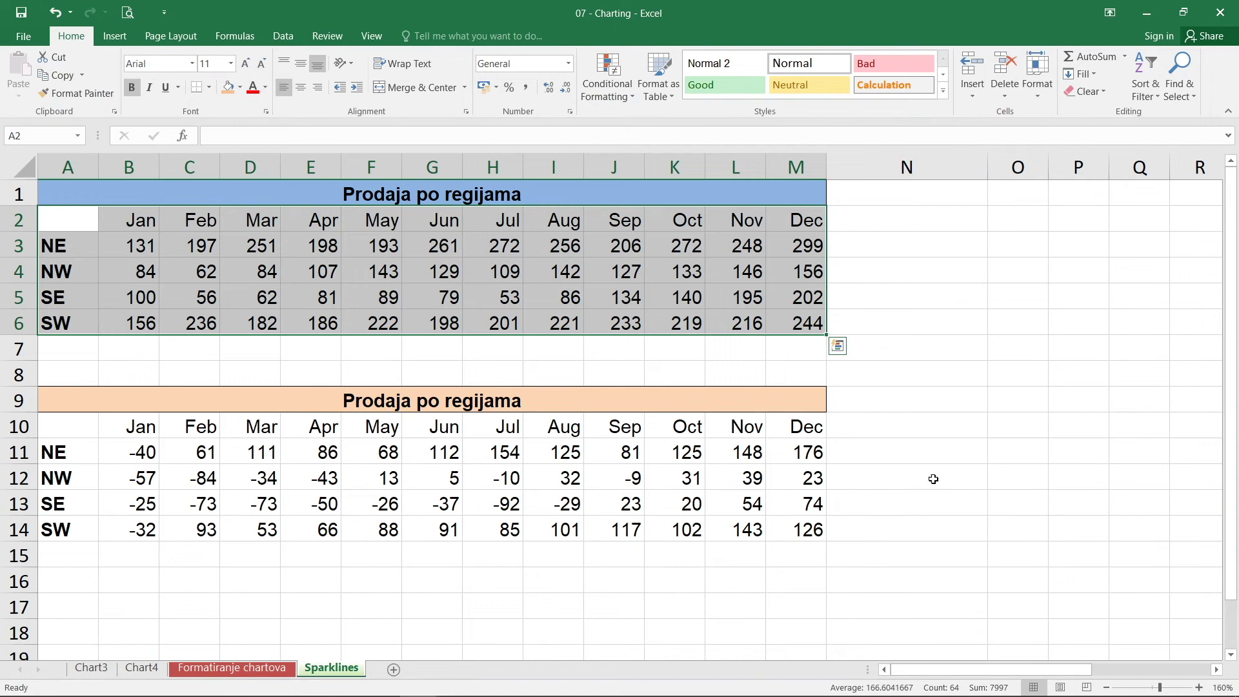
click(955, 524)
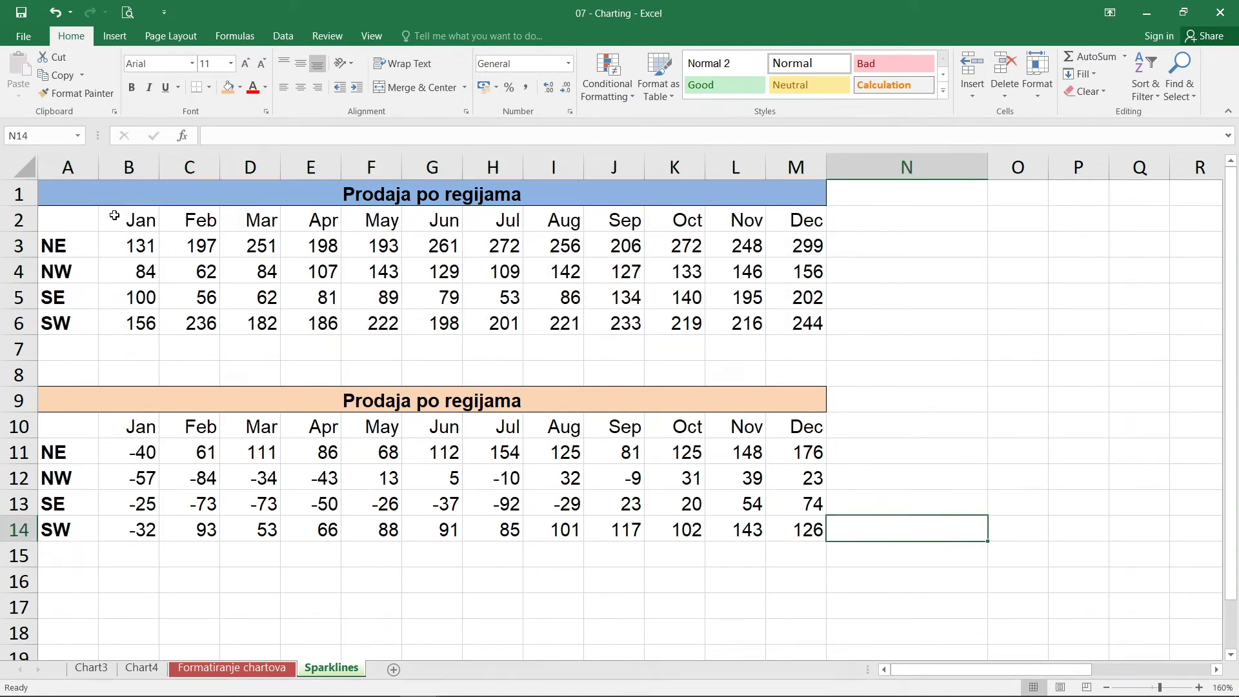
drag(91, 200, 848, 337)
click(432, 245)
drag(80, 222, 808, 325)
click(838, 346)
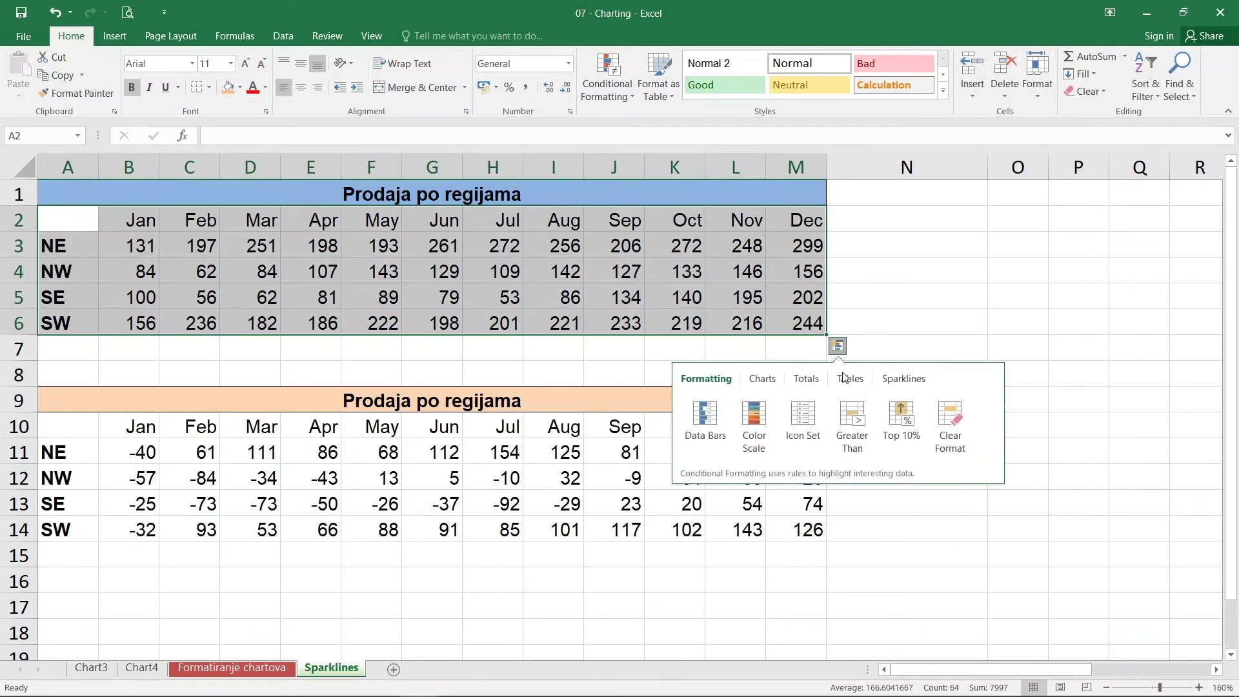
click(903, 379)
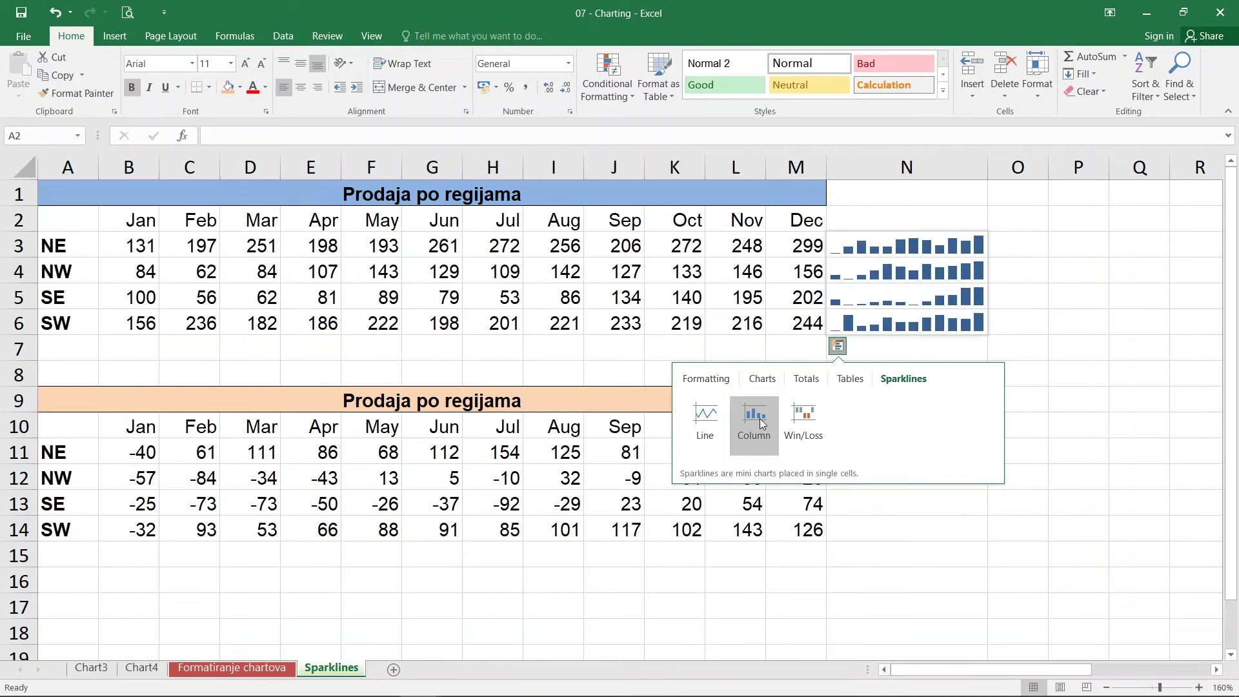
click(713, 422)
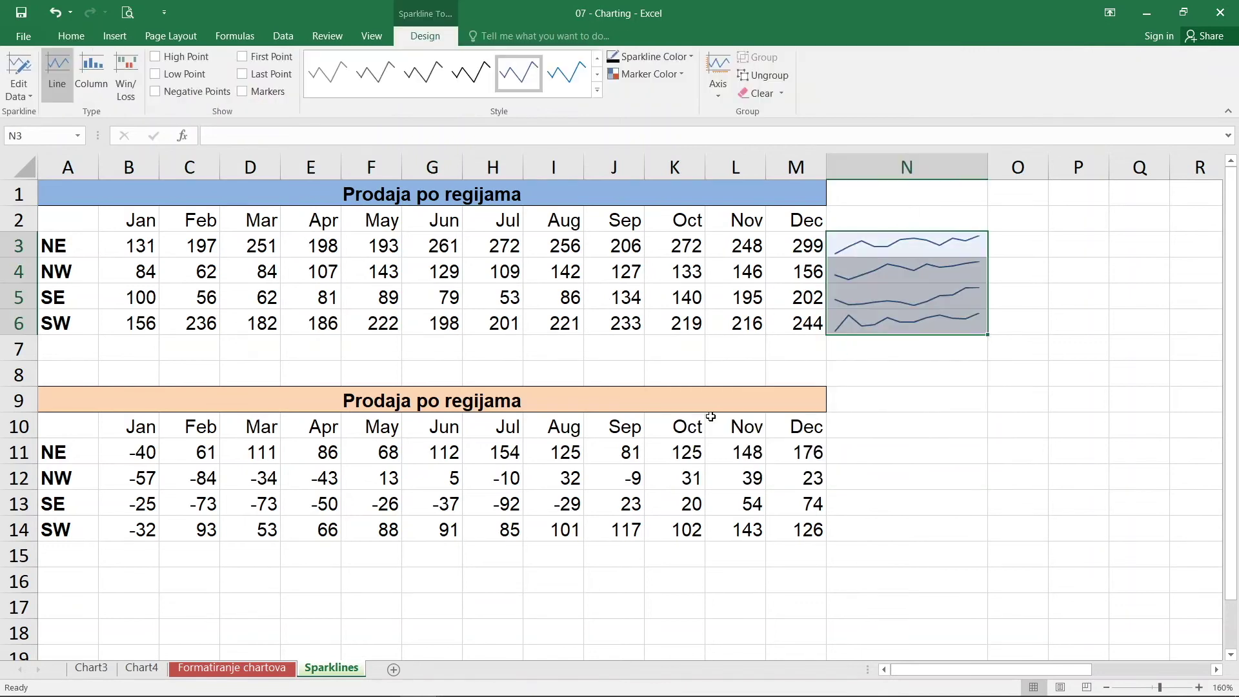
Create line sparklines in N11:N14 from the second regional sales table's data range B11:M14.
drag(863, 451, 883, 525)
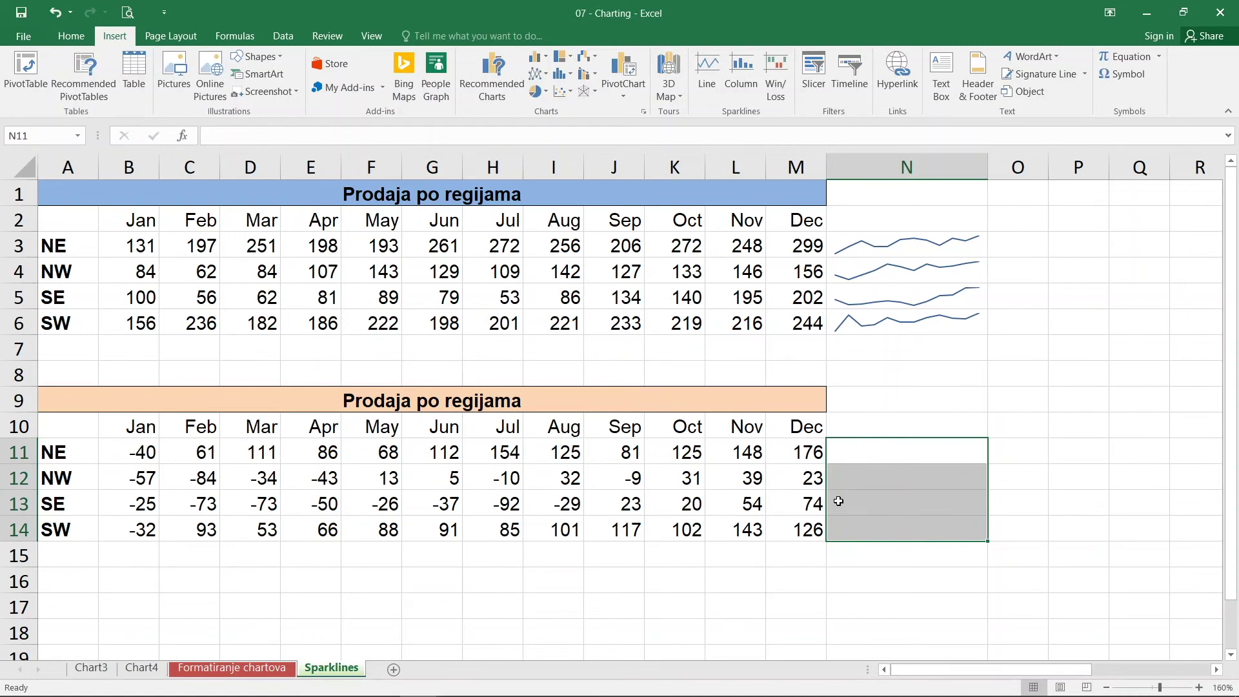
click(707, 84)
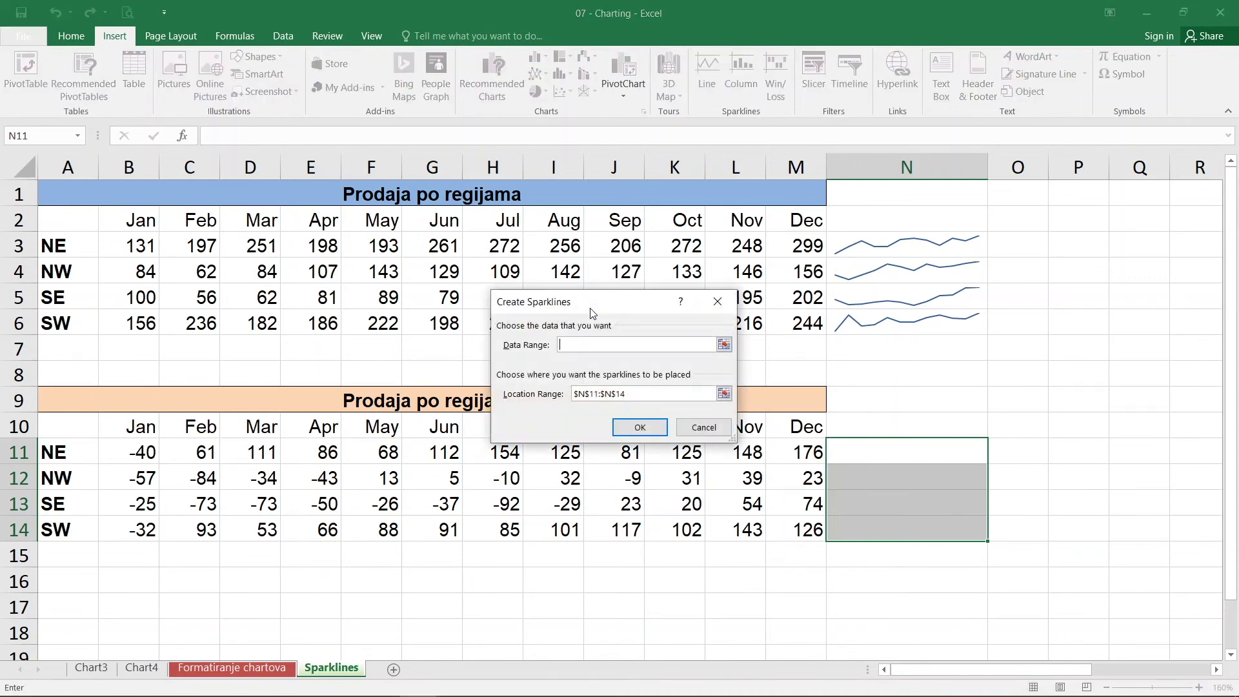
click(724, 345)
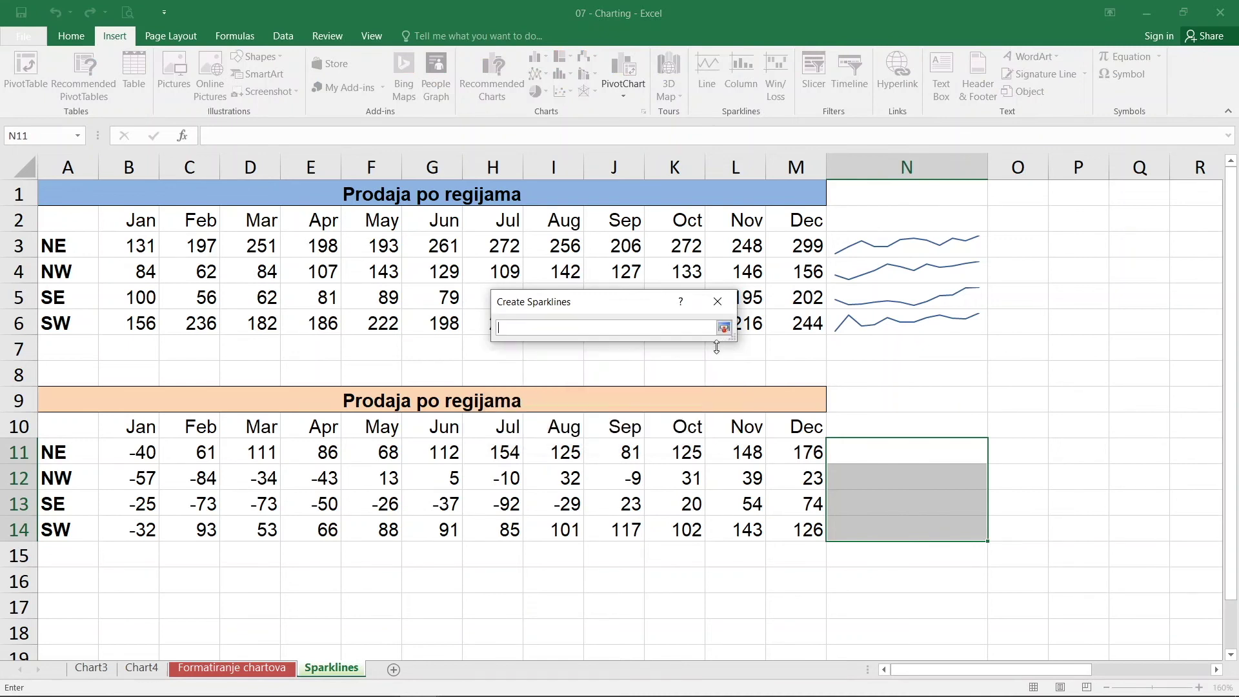
mouse_move(148, 448)
mouse_down()
mouse_move(798, 526)
mouse_move(798, 547)
mouse_move(799, 528)
mouse_up()
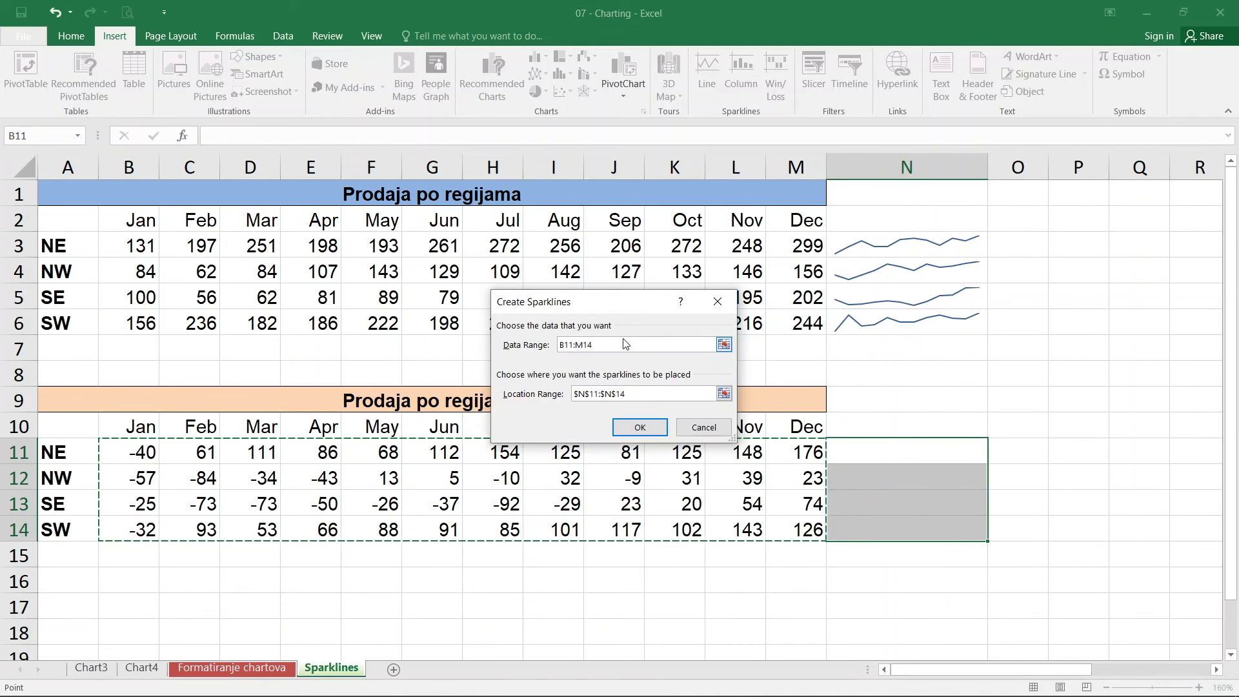
click(651, 426)
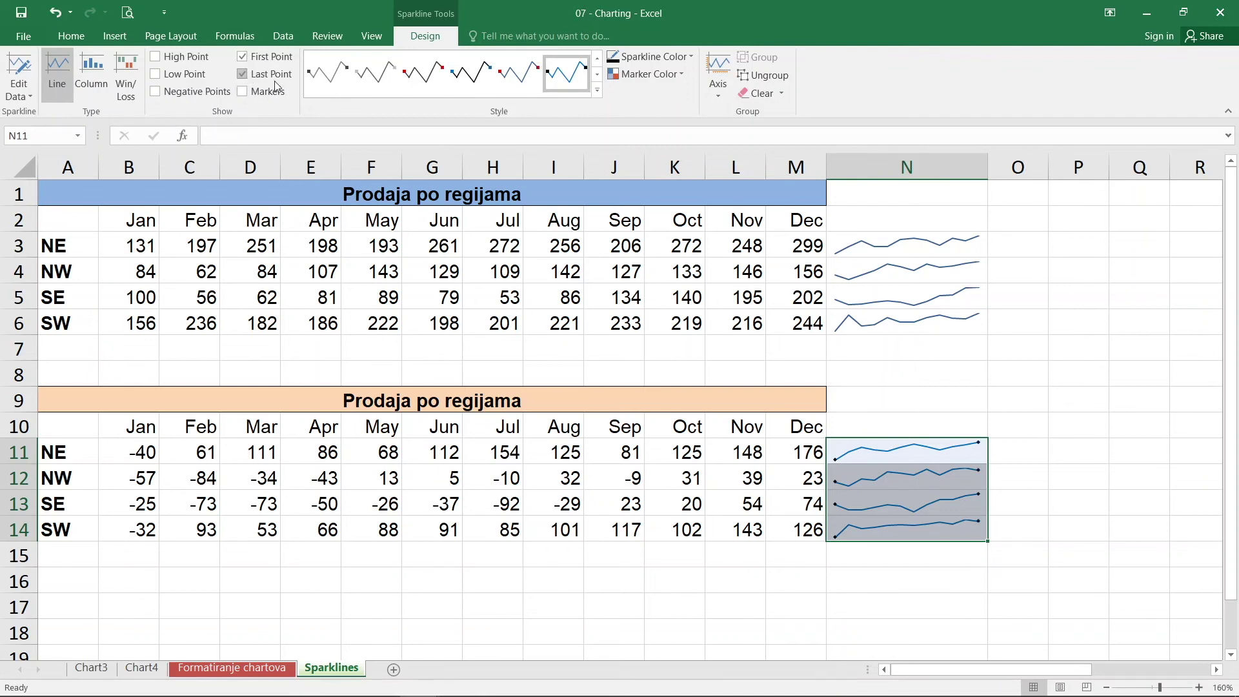
Show the horizontal axis on the second table's sparklines and change their type to Win/Loss.
click(721, 79)
click(749, 170)
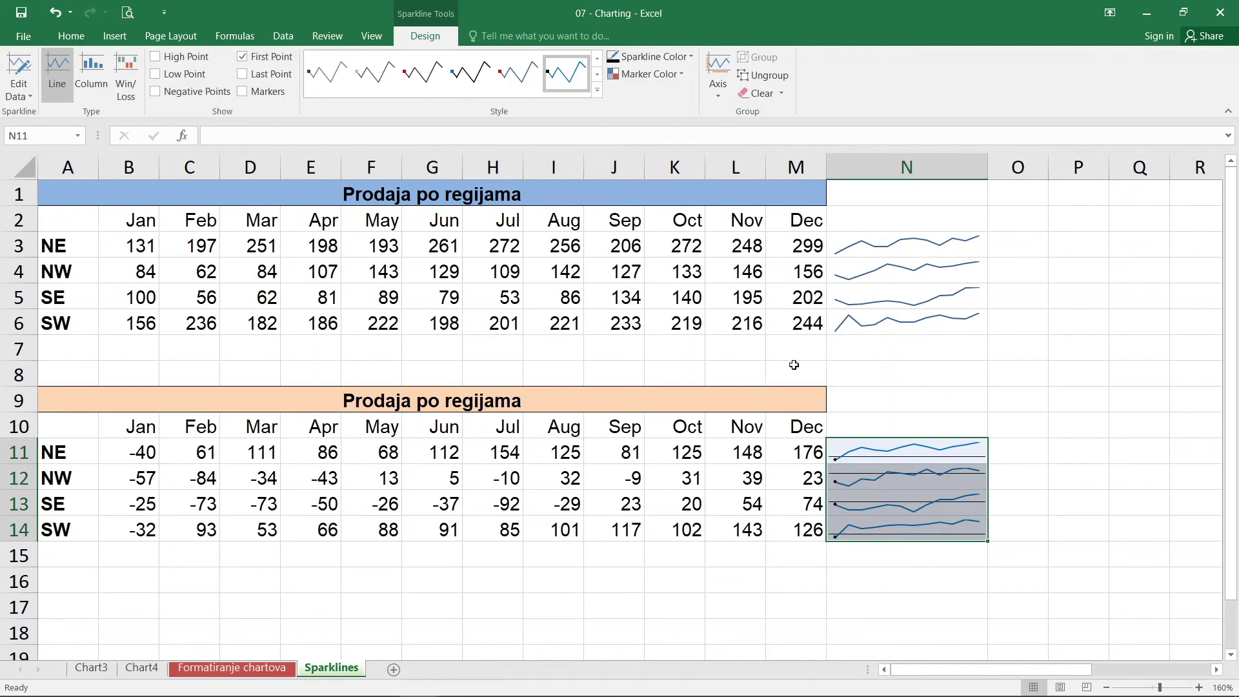
click(102, 77)
click(126, 69)
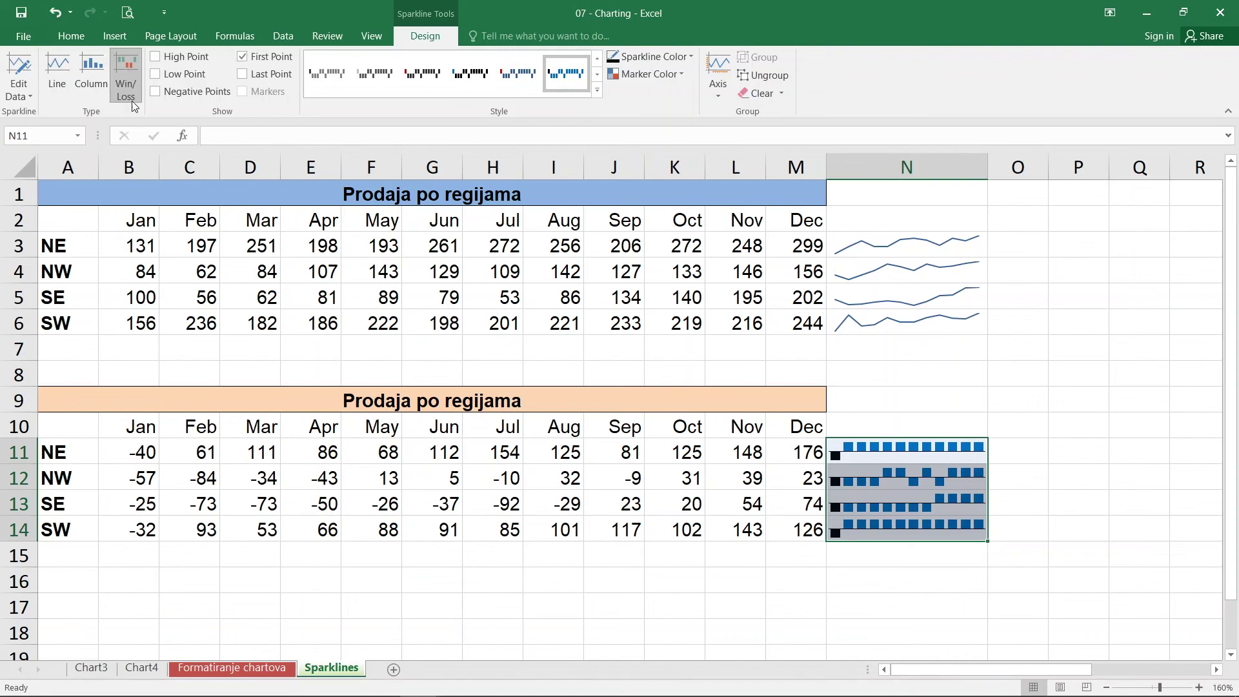
Enlarge the Win/Loss sparklines by increasing the height of rows 10 to 14 and widening column N.
drag(68, 426, 906, 530)
click(12, 421)
drag(12, 421, 21, 577)
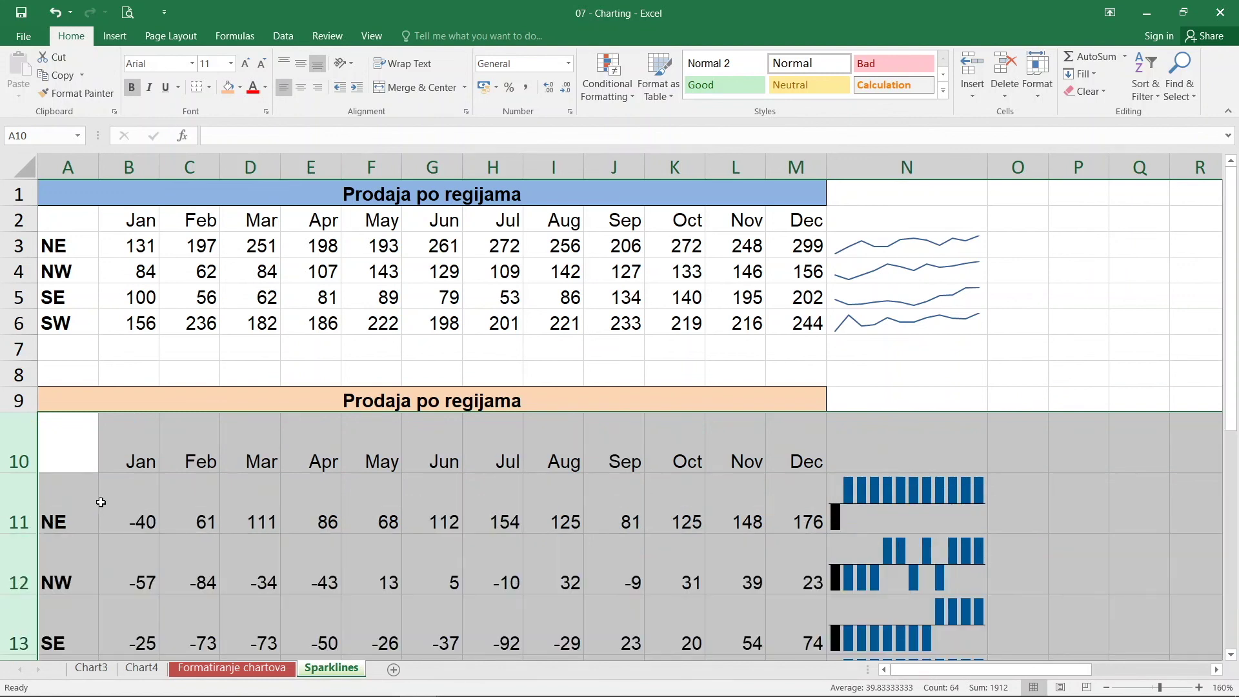
scroll(97, 501, down, 2)
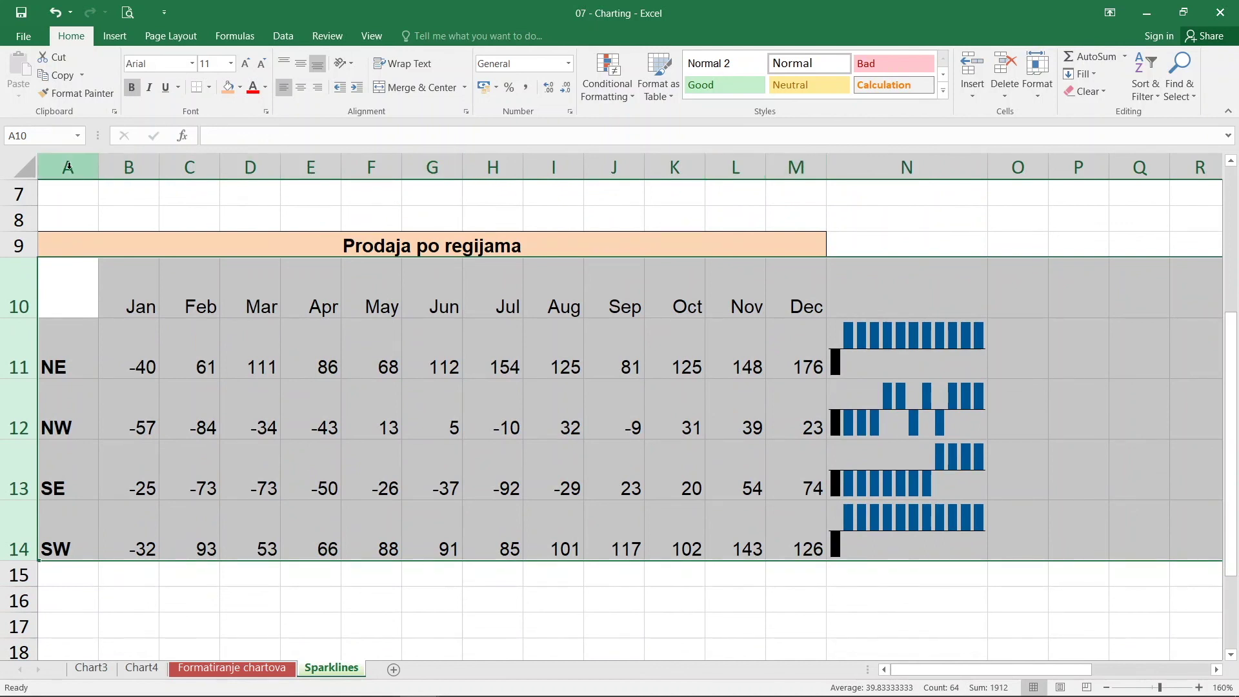
click(837, 158)
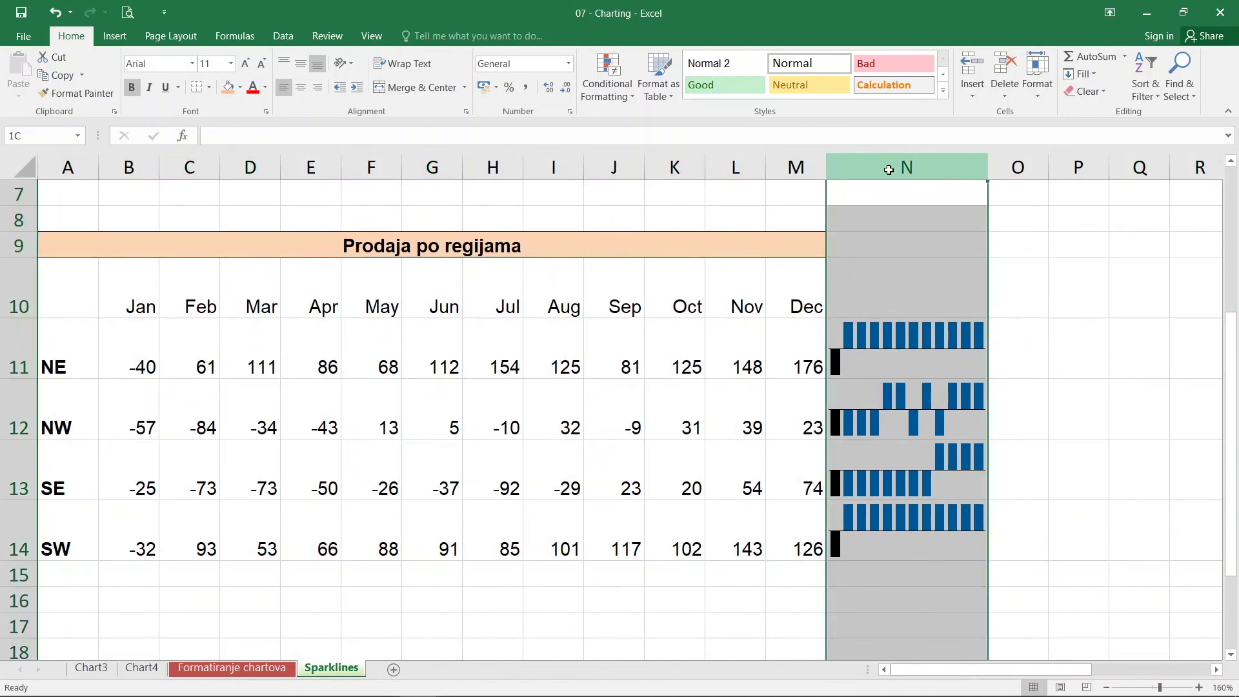
drag(984, 175, 1059, 178)
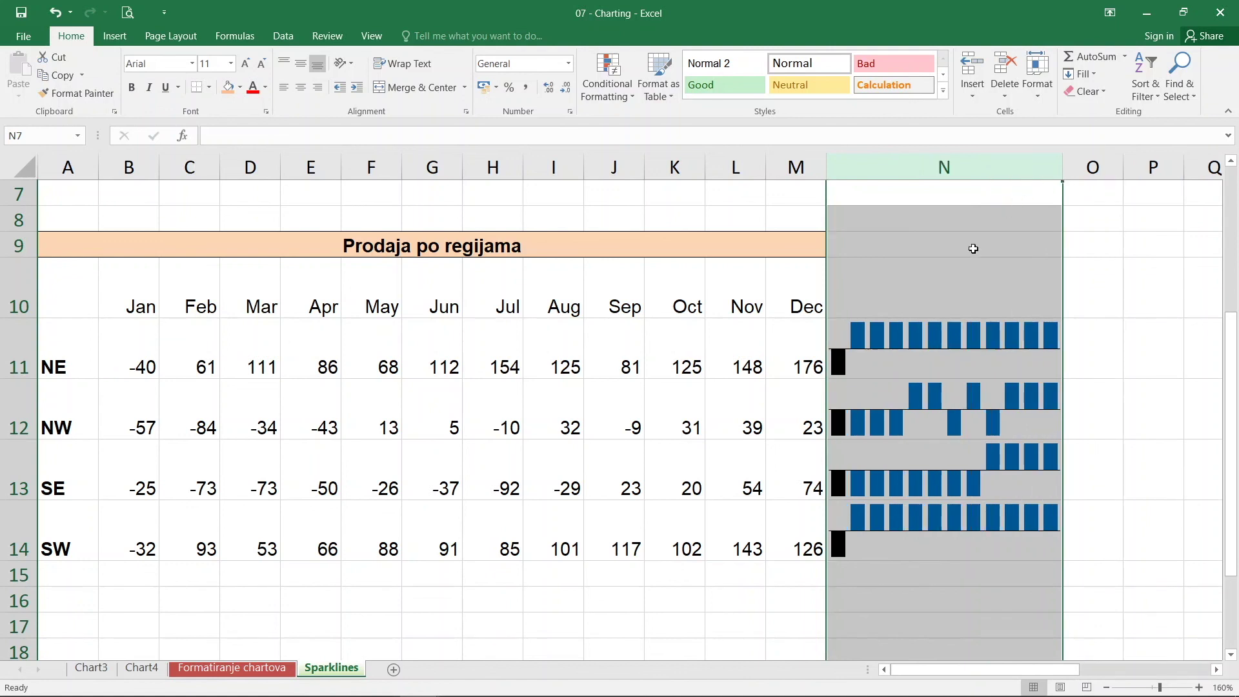